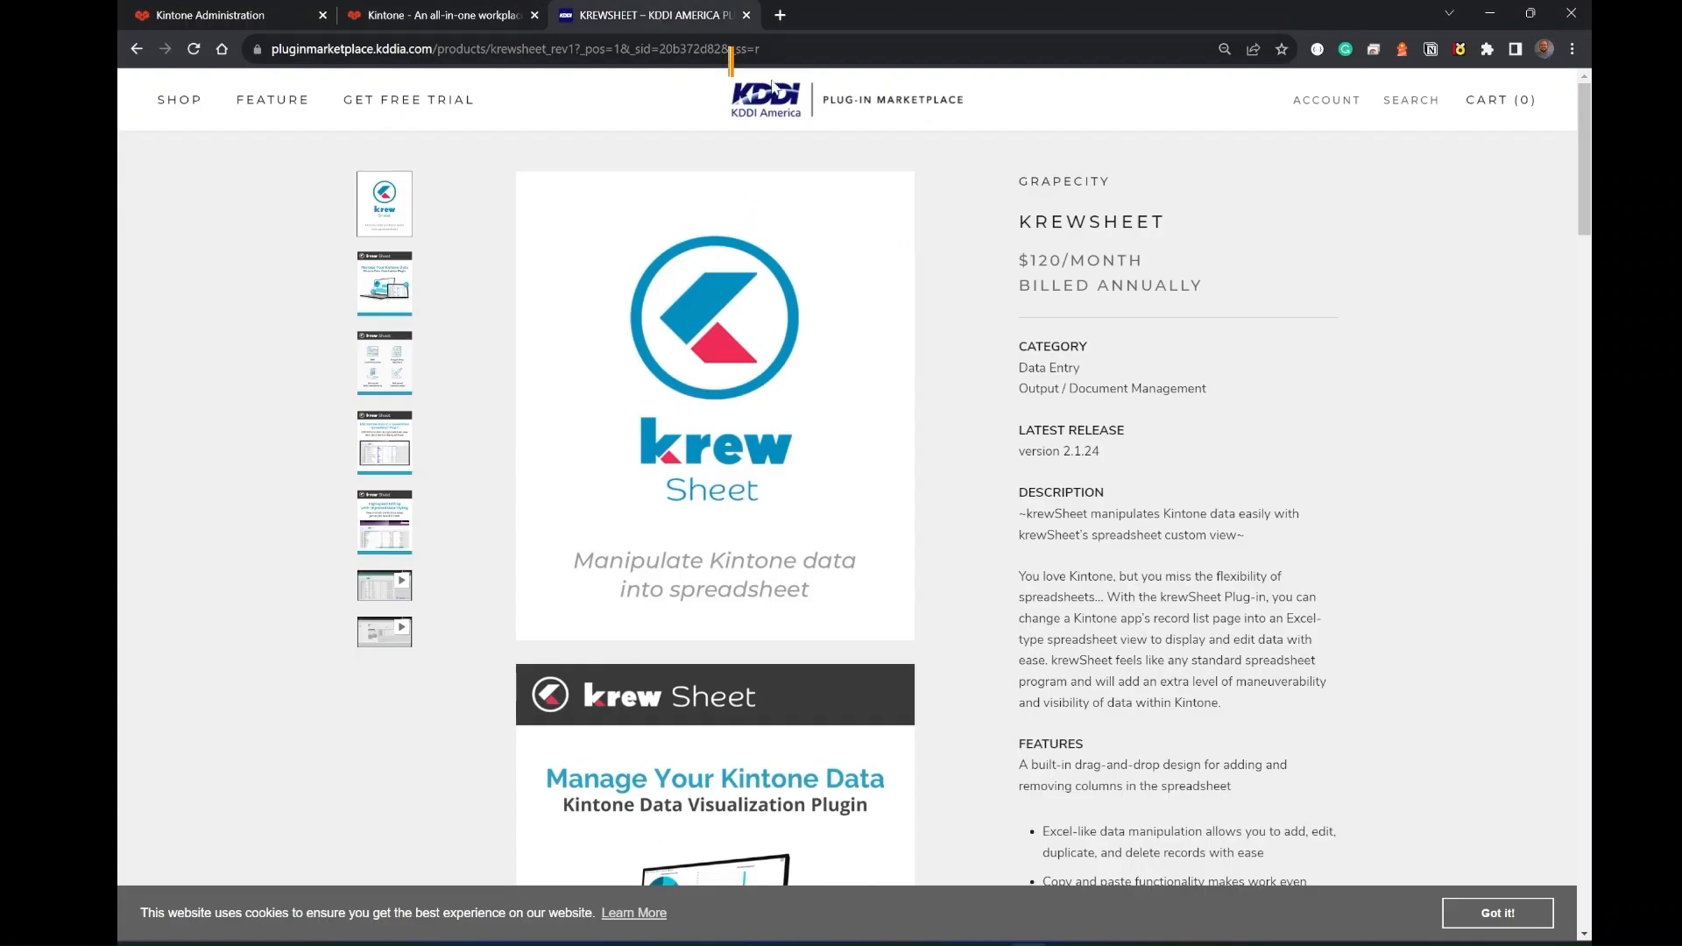
scroll(992, 362, "down", 10)
scroll(992, 361, "down", 2)
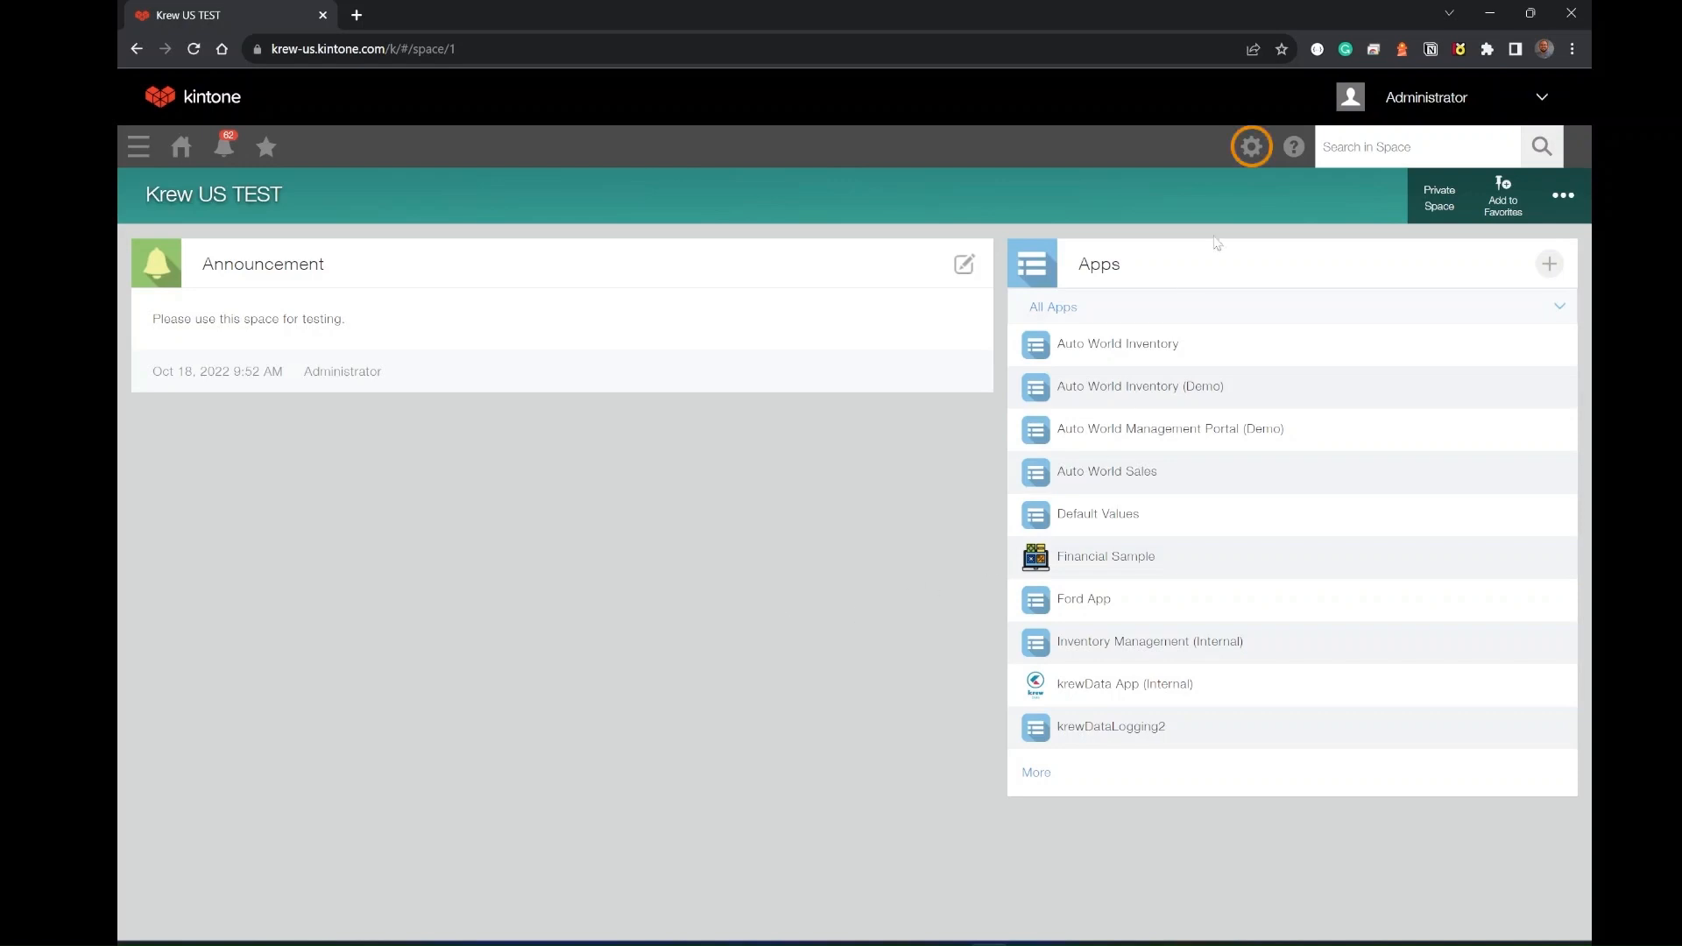
- Open the Plug-ins page of Kintone Administration and start importing a plug-in
left_click(1253, 151)
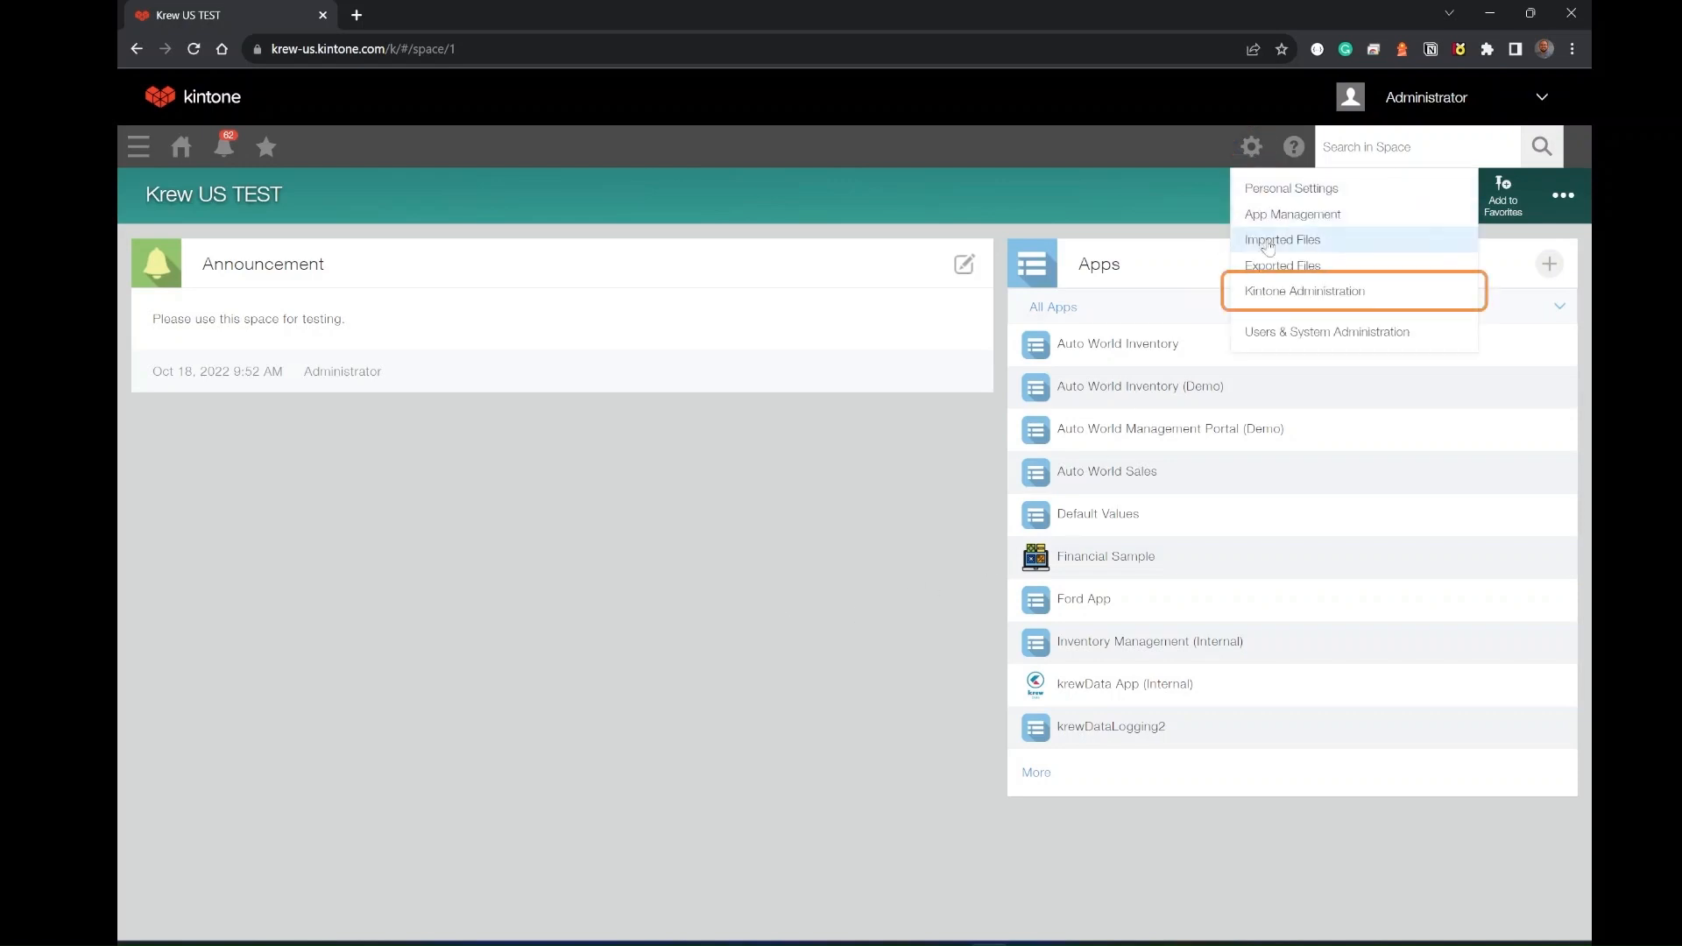
left_click(1303, 292)
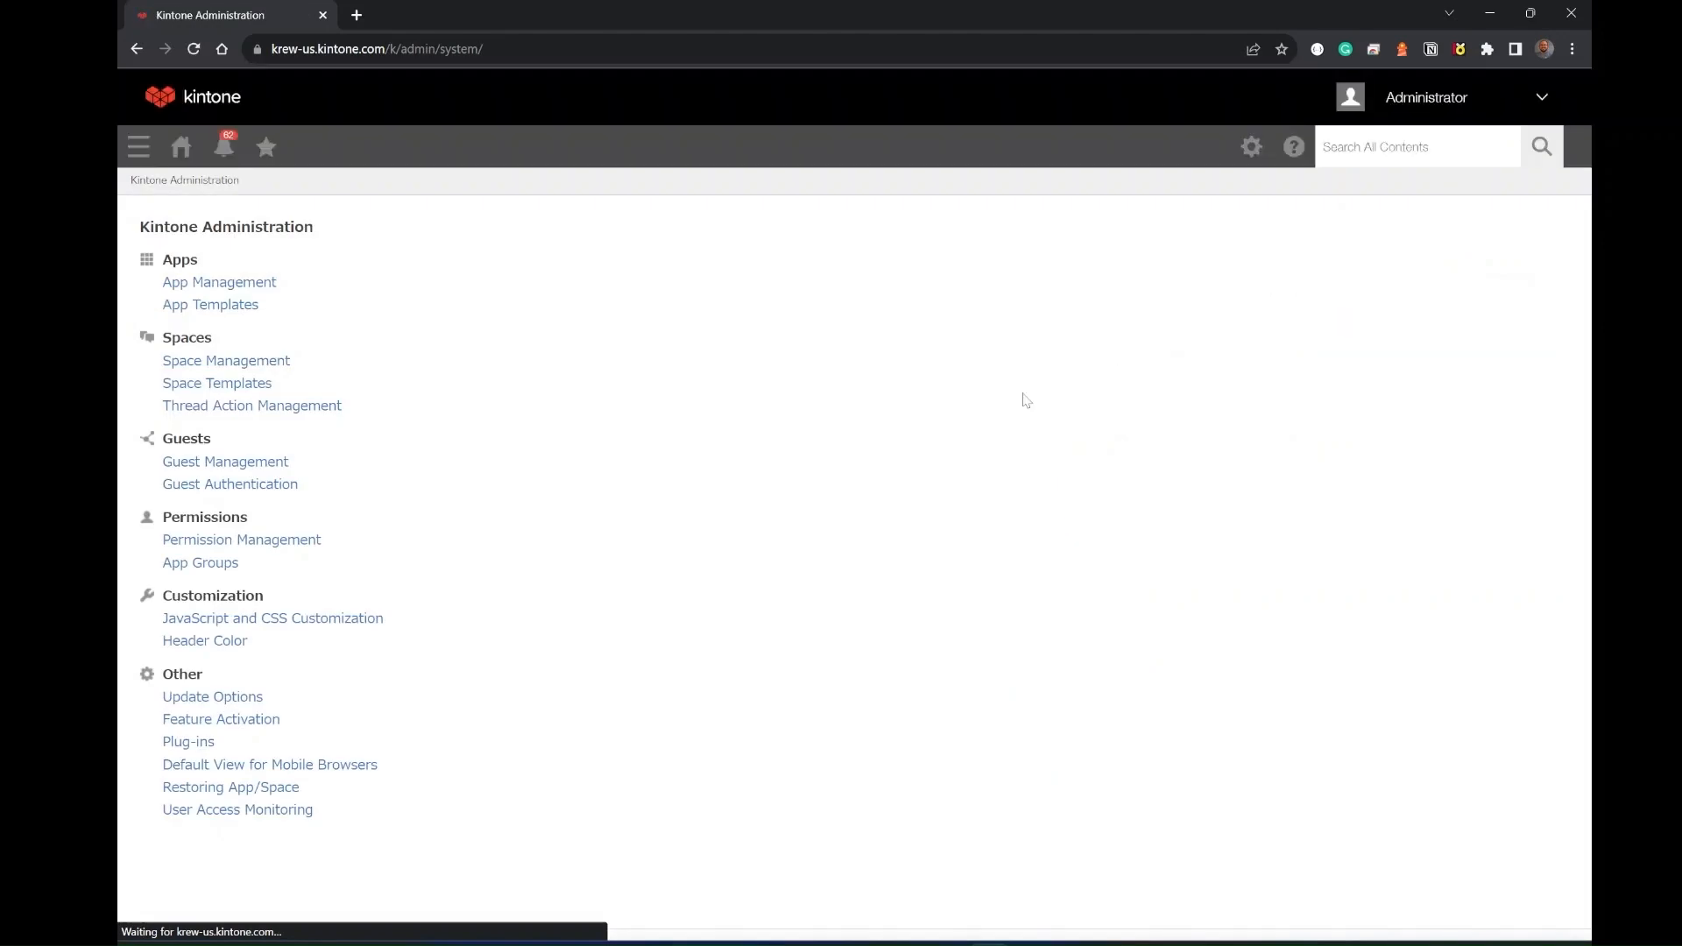
left_click(198, 745)
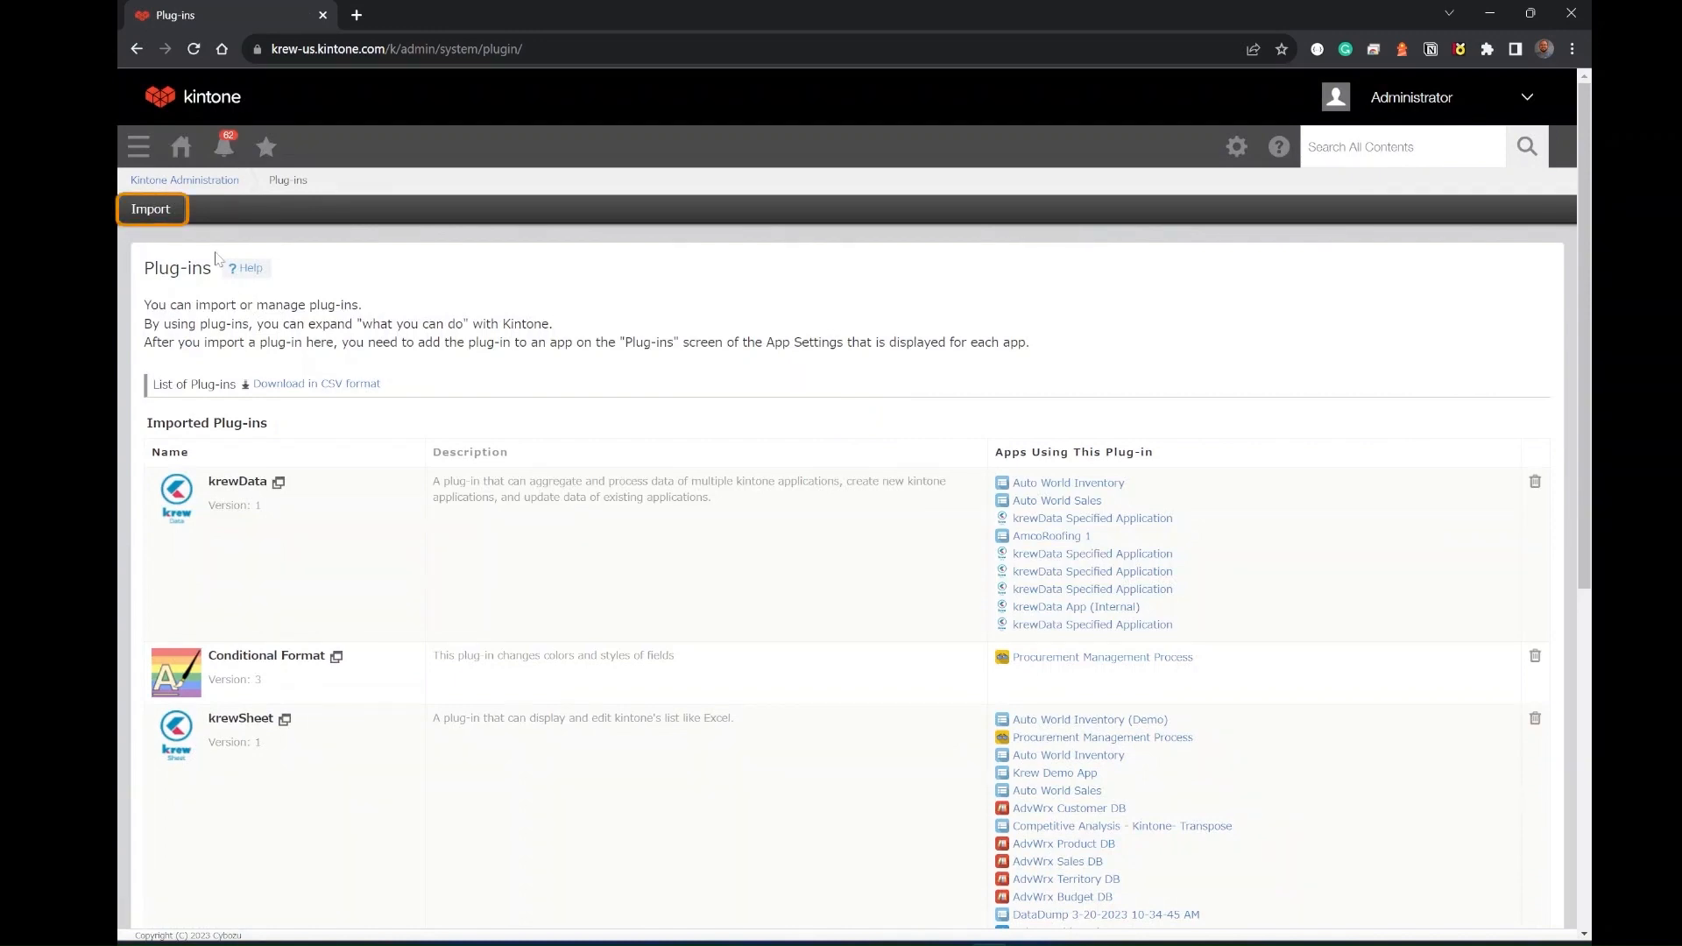
left_click(166, 216)
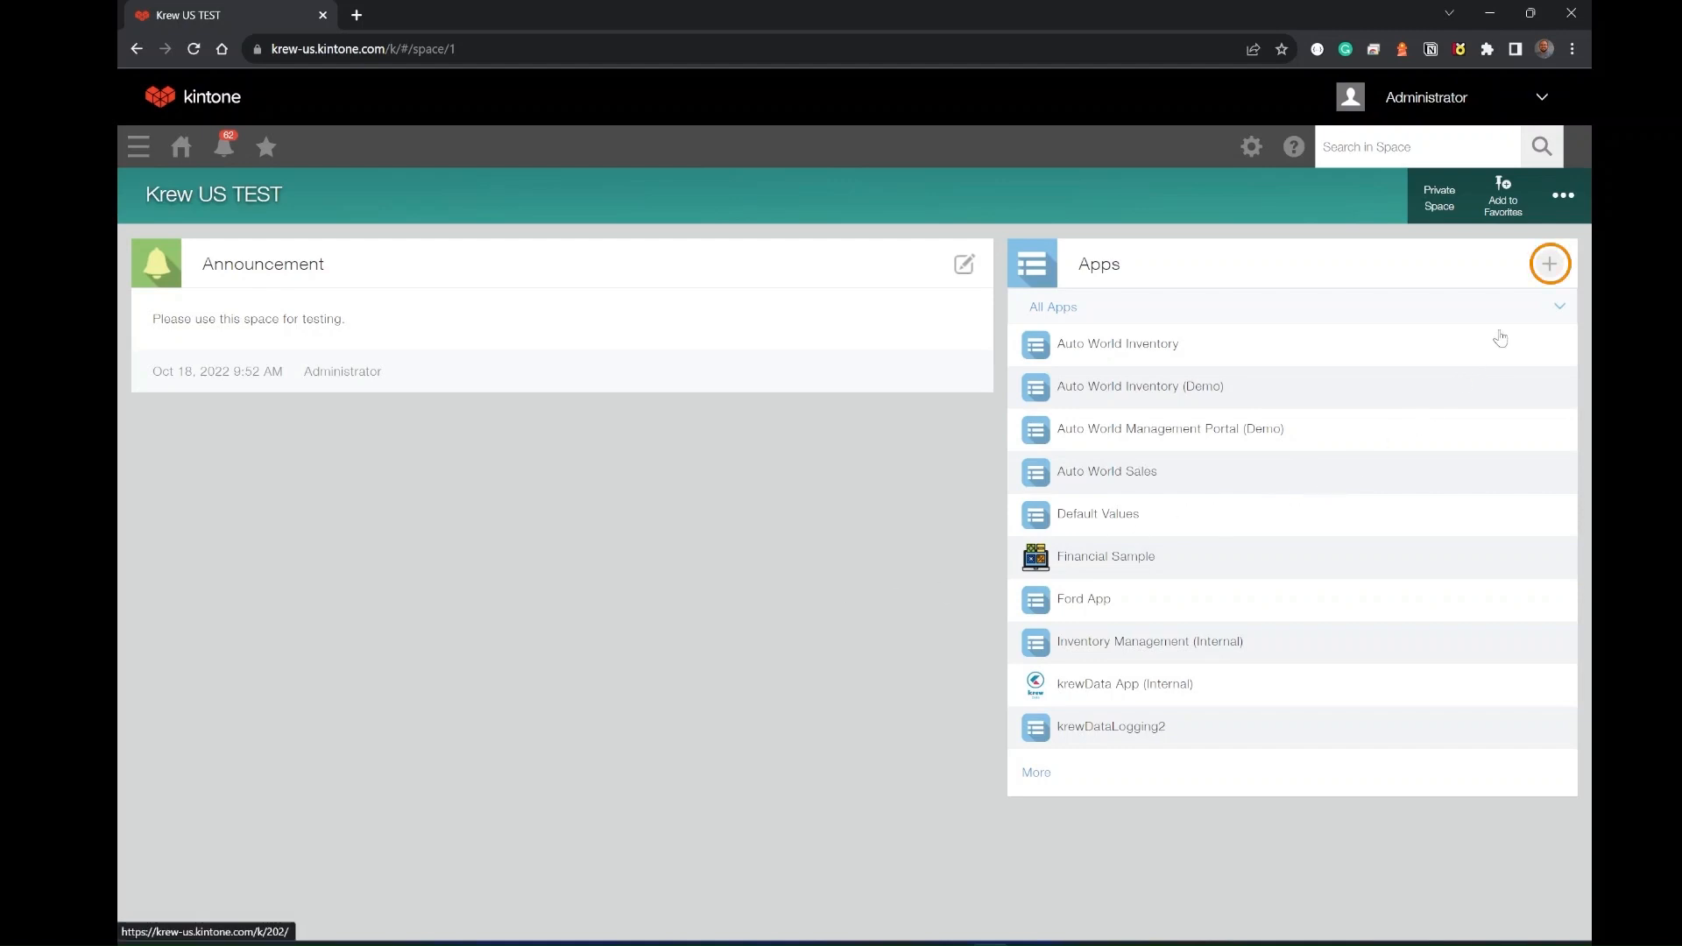
- Start creating a new space app from an Excel file, ticking all preparation checks and continuing to the upload screen
left_click(1550, 264)
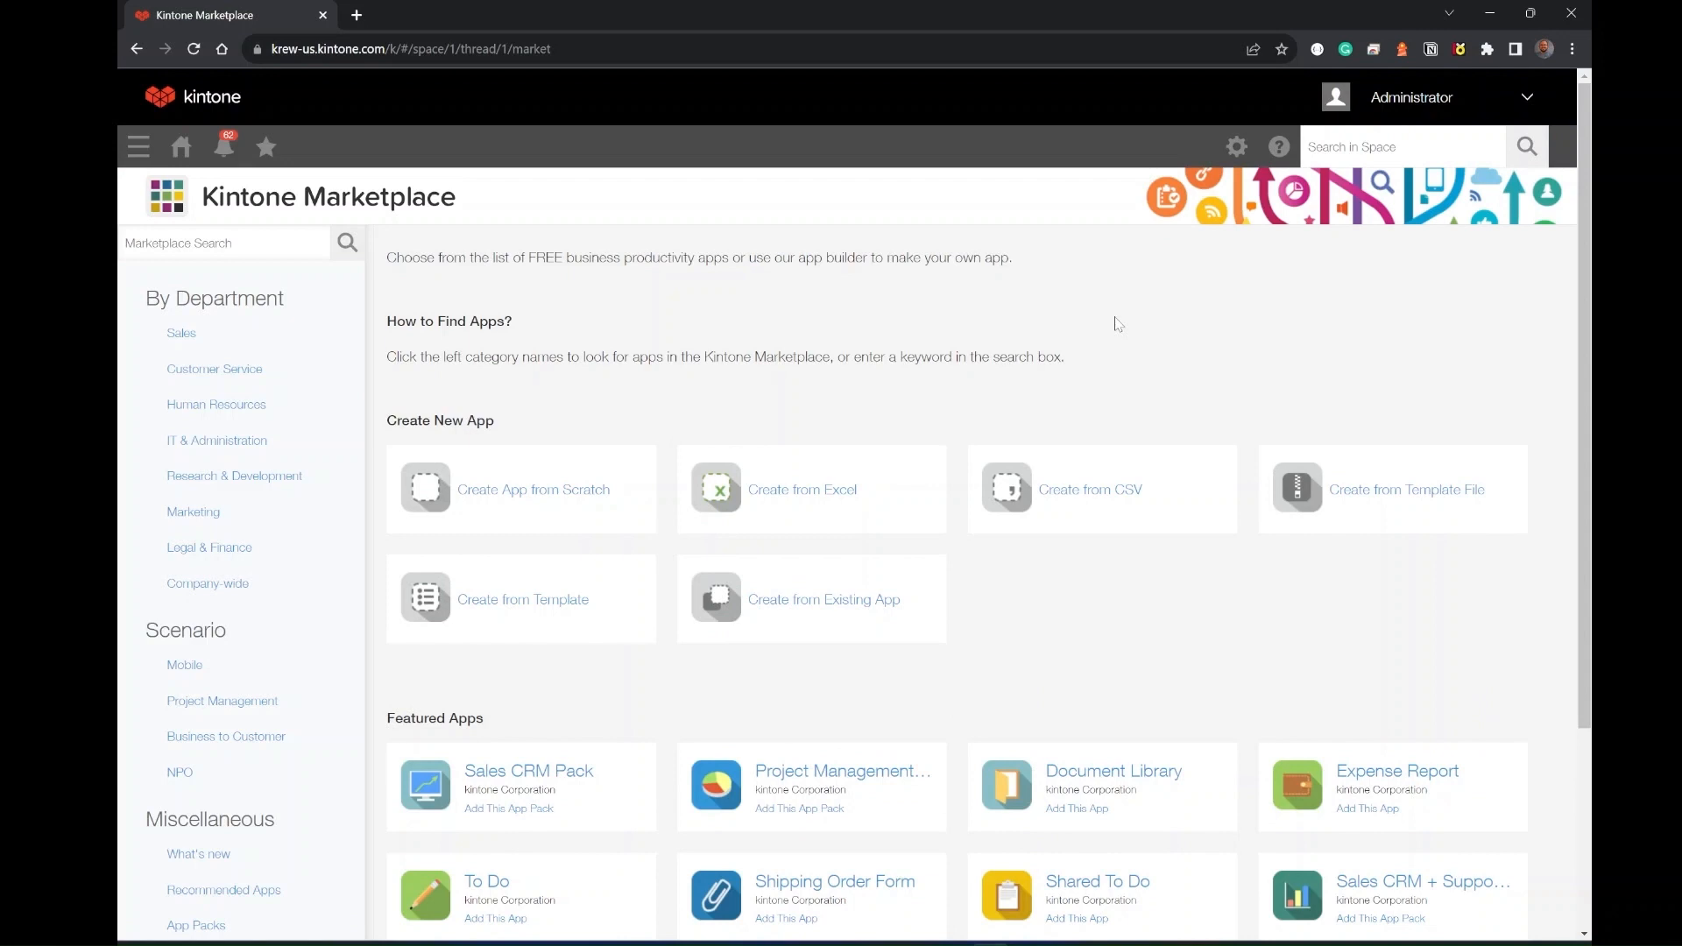
left_click(800, 496)
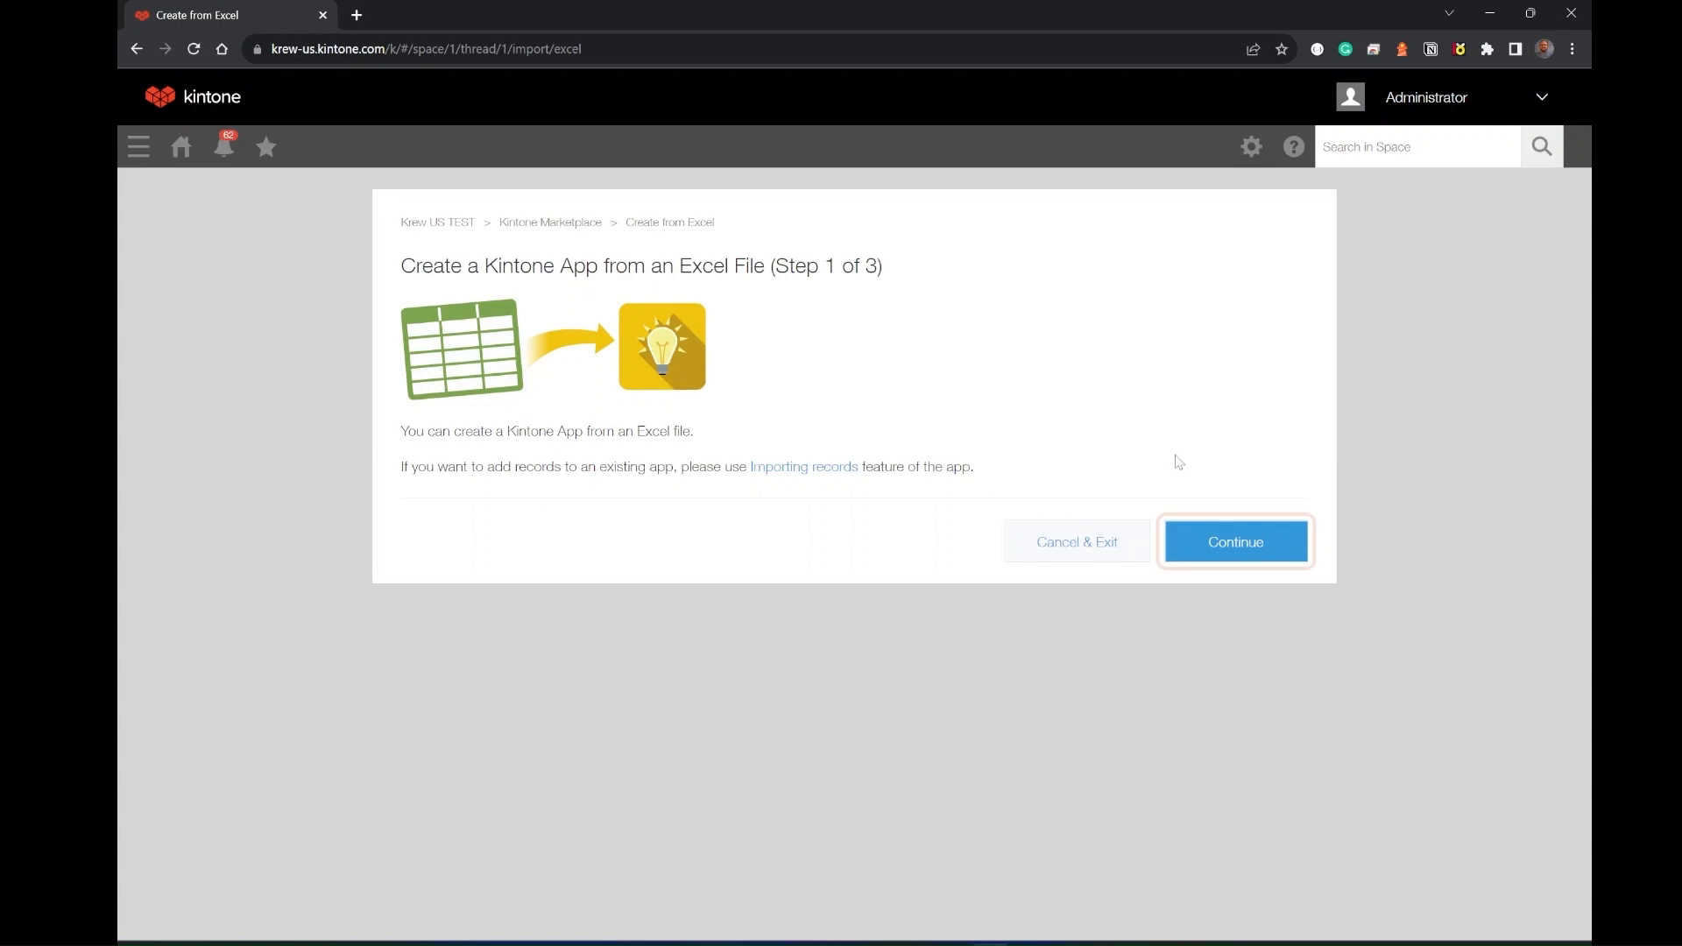
left_click(1241, 550)
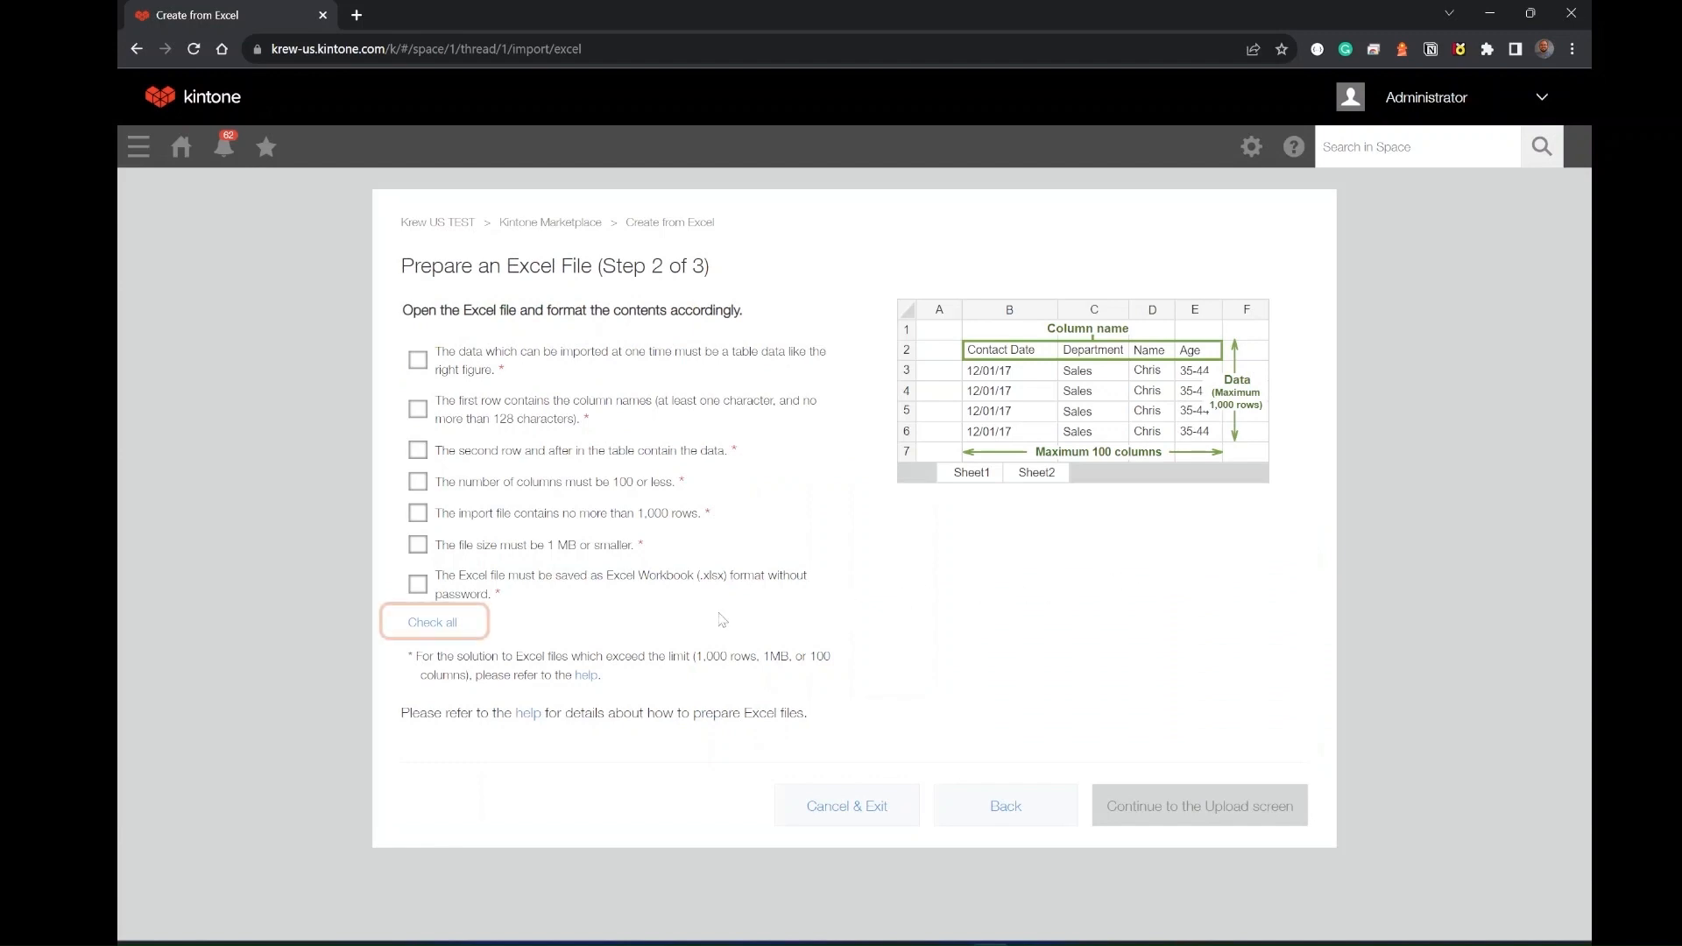
left_click(434, 625)
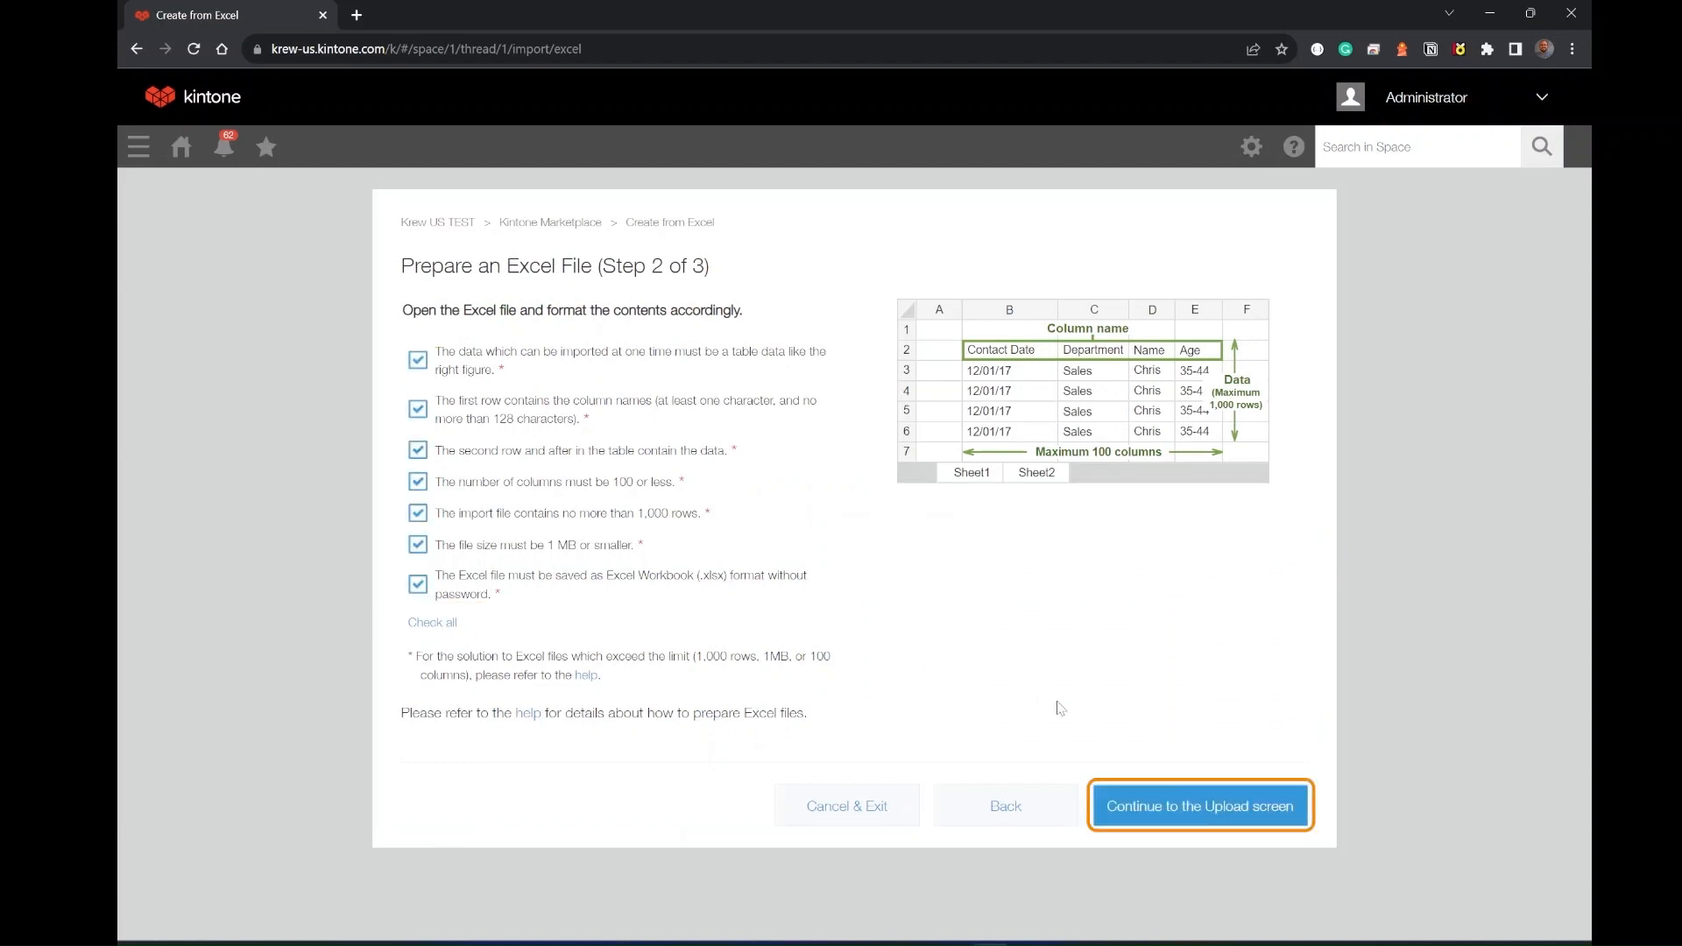
left_click(1199, 808)
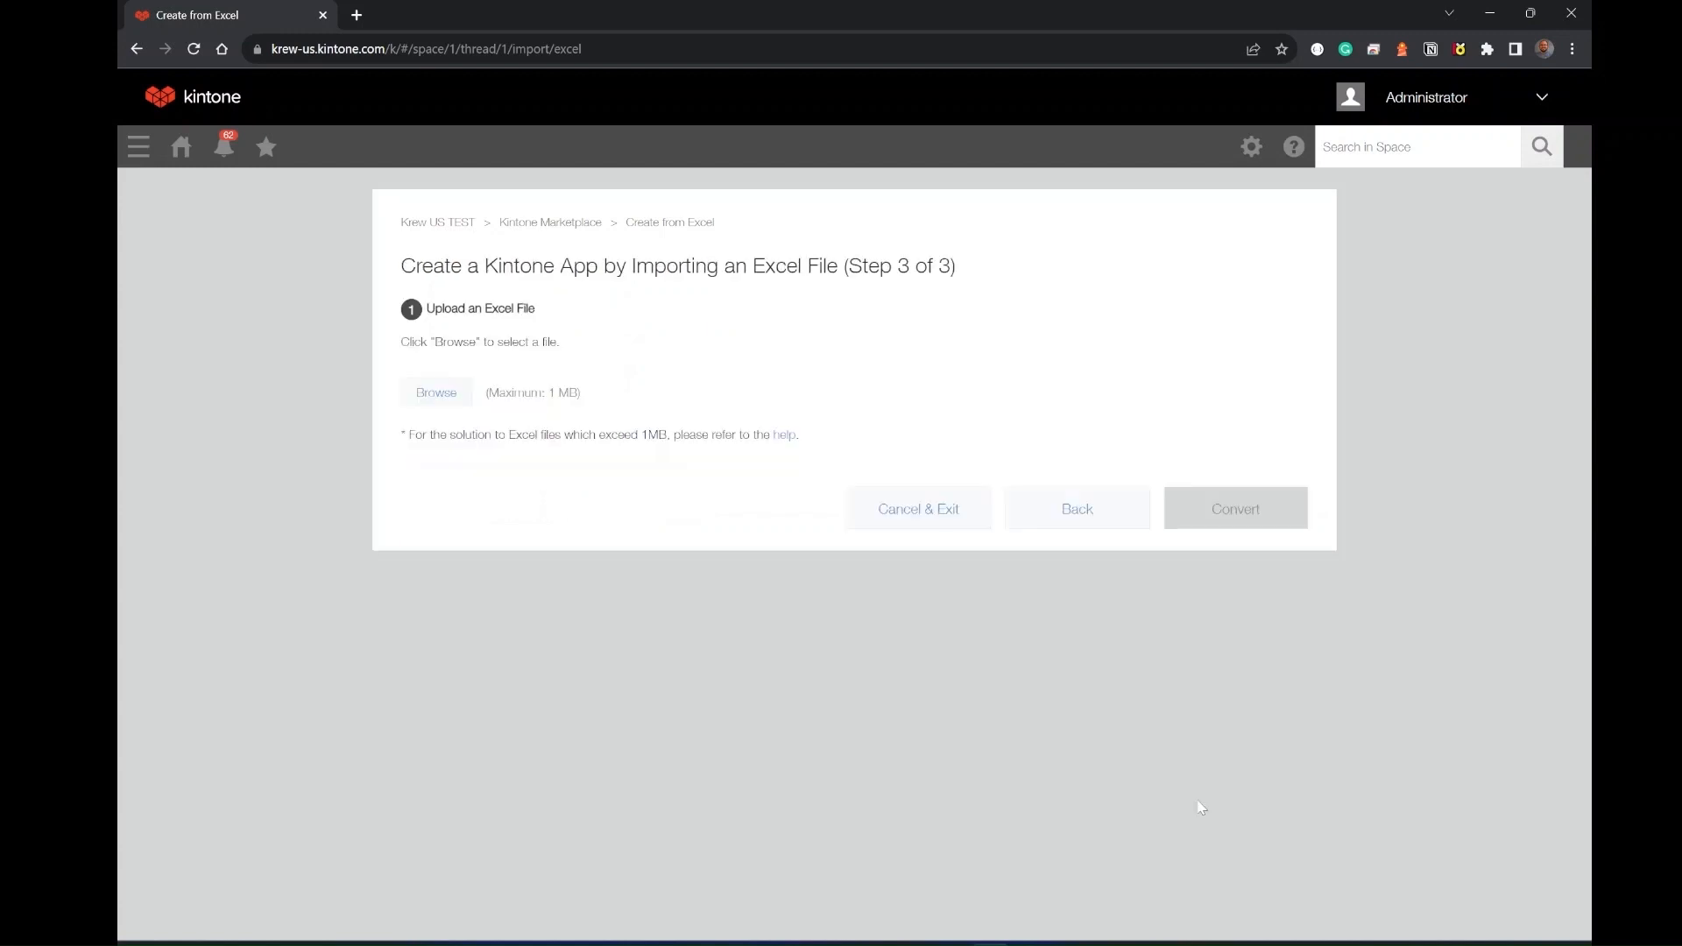
- Upload the Inventory Management.xlsx file for the new app
left_click(439, 396)
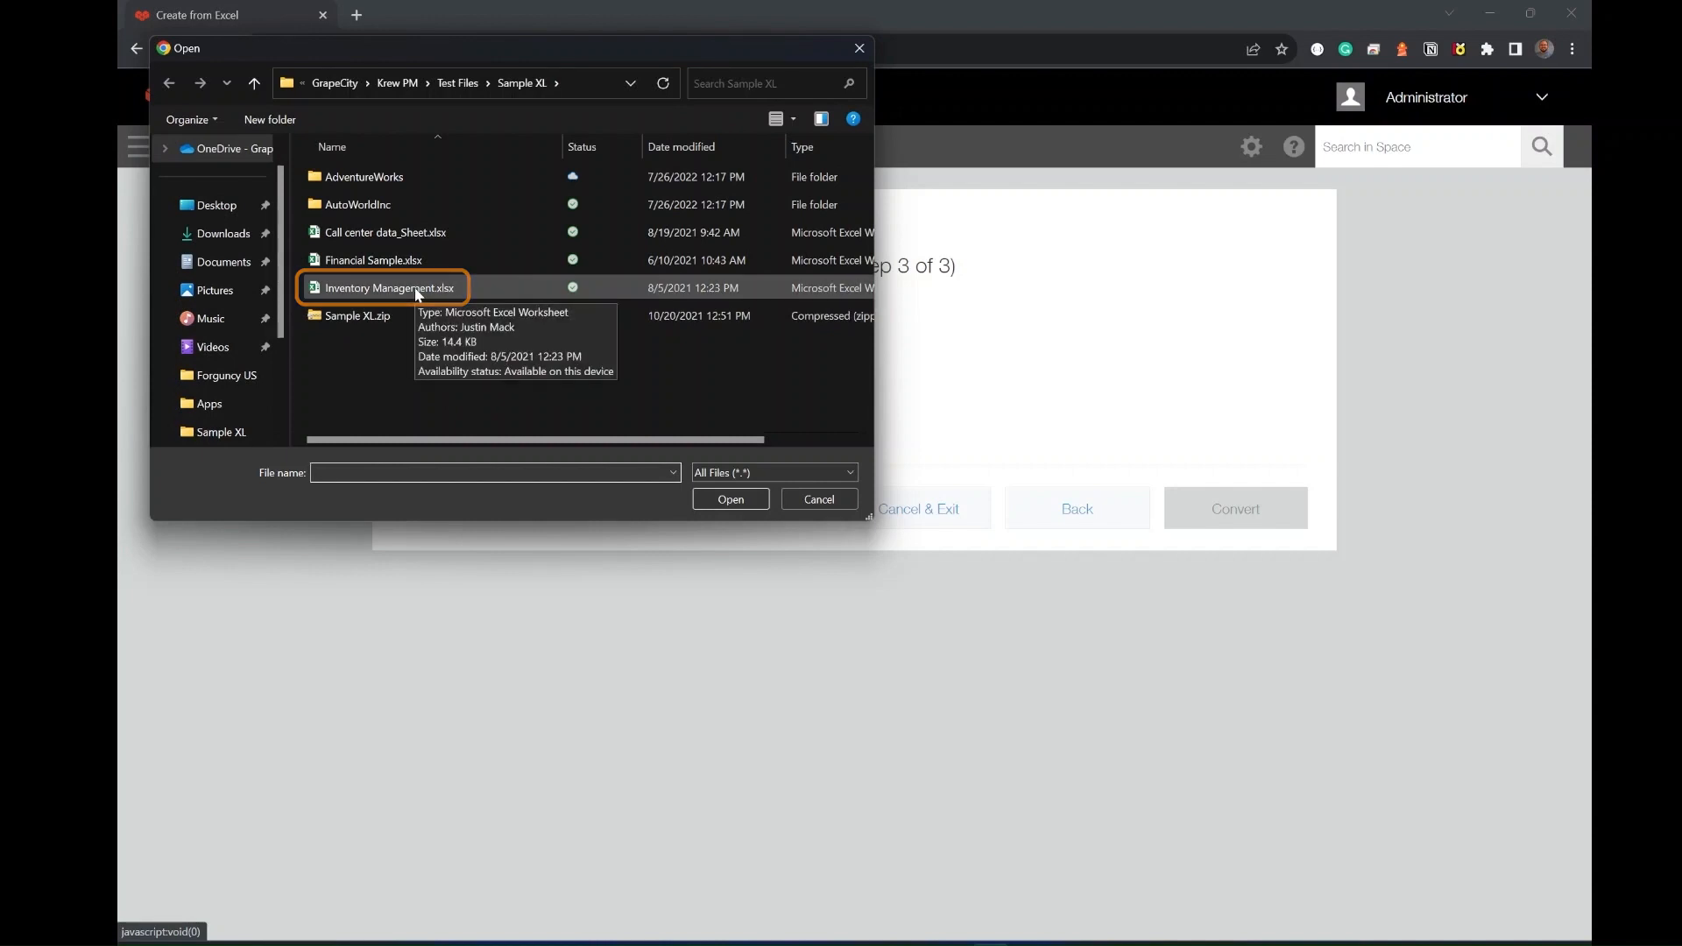
left_click(425, 290)
left_click(732, 499)
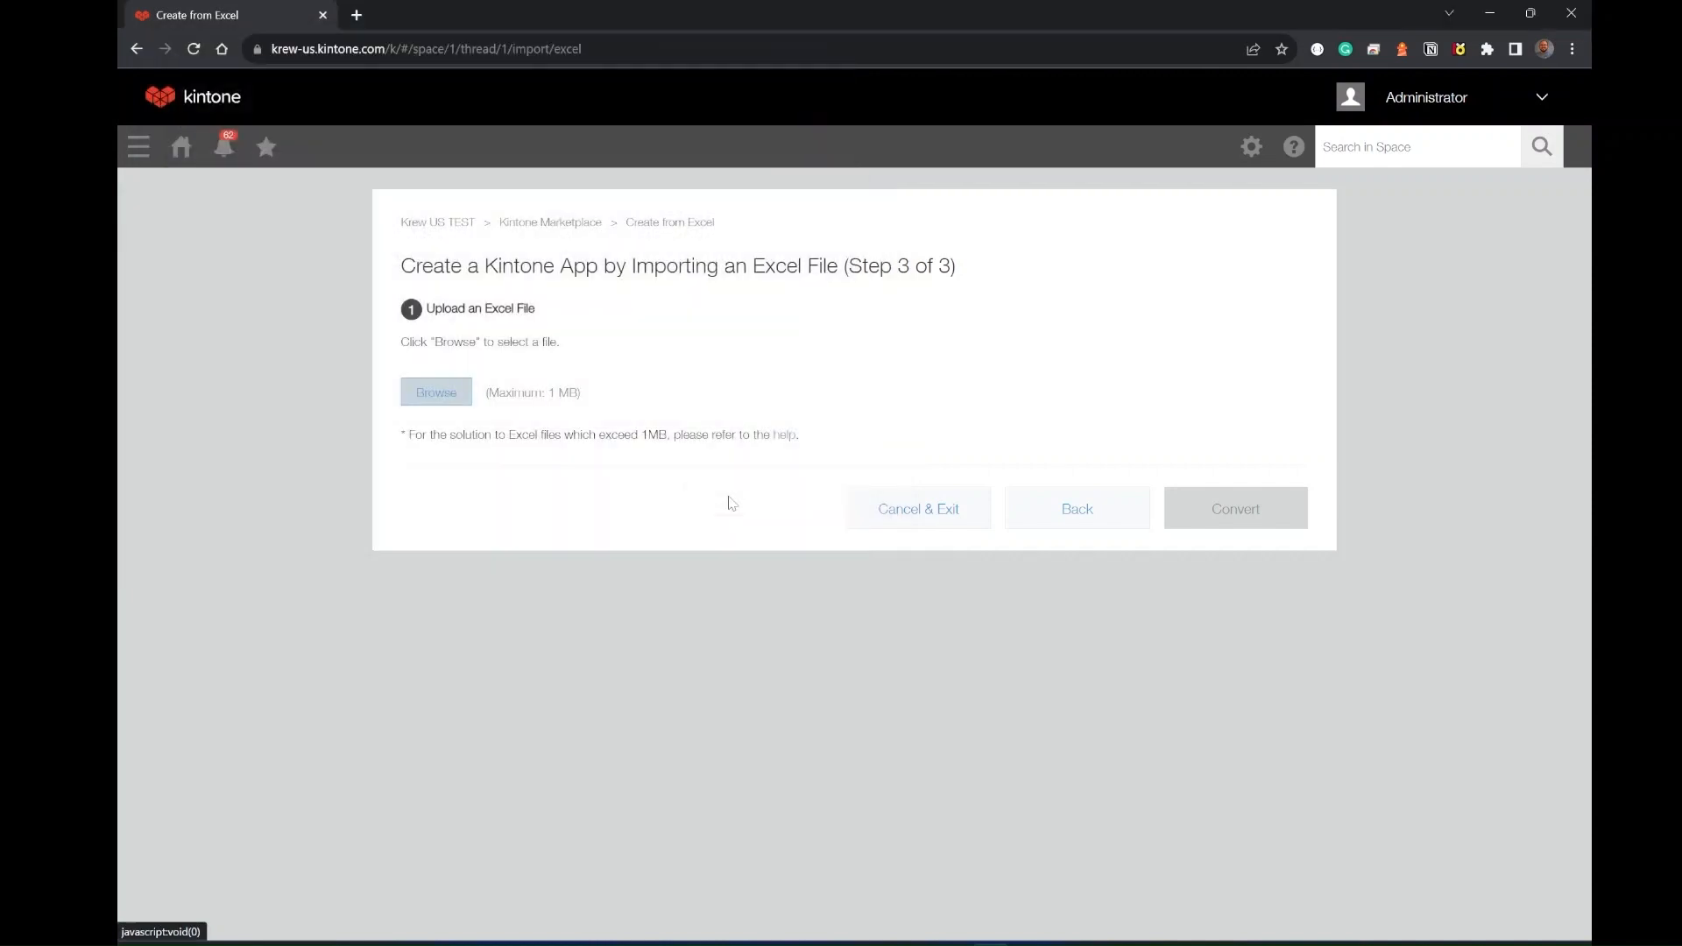
- Convert the Excel preview into an app with the default field types and confirm the conversion
scroll(1295, 798, "down", 6)
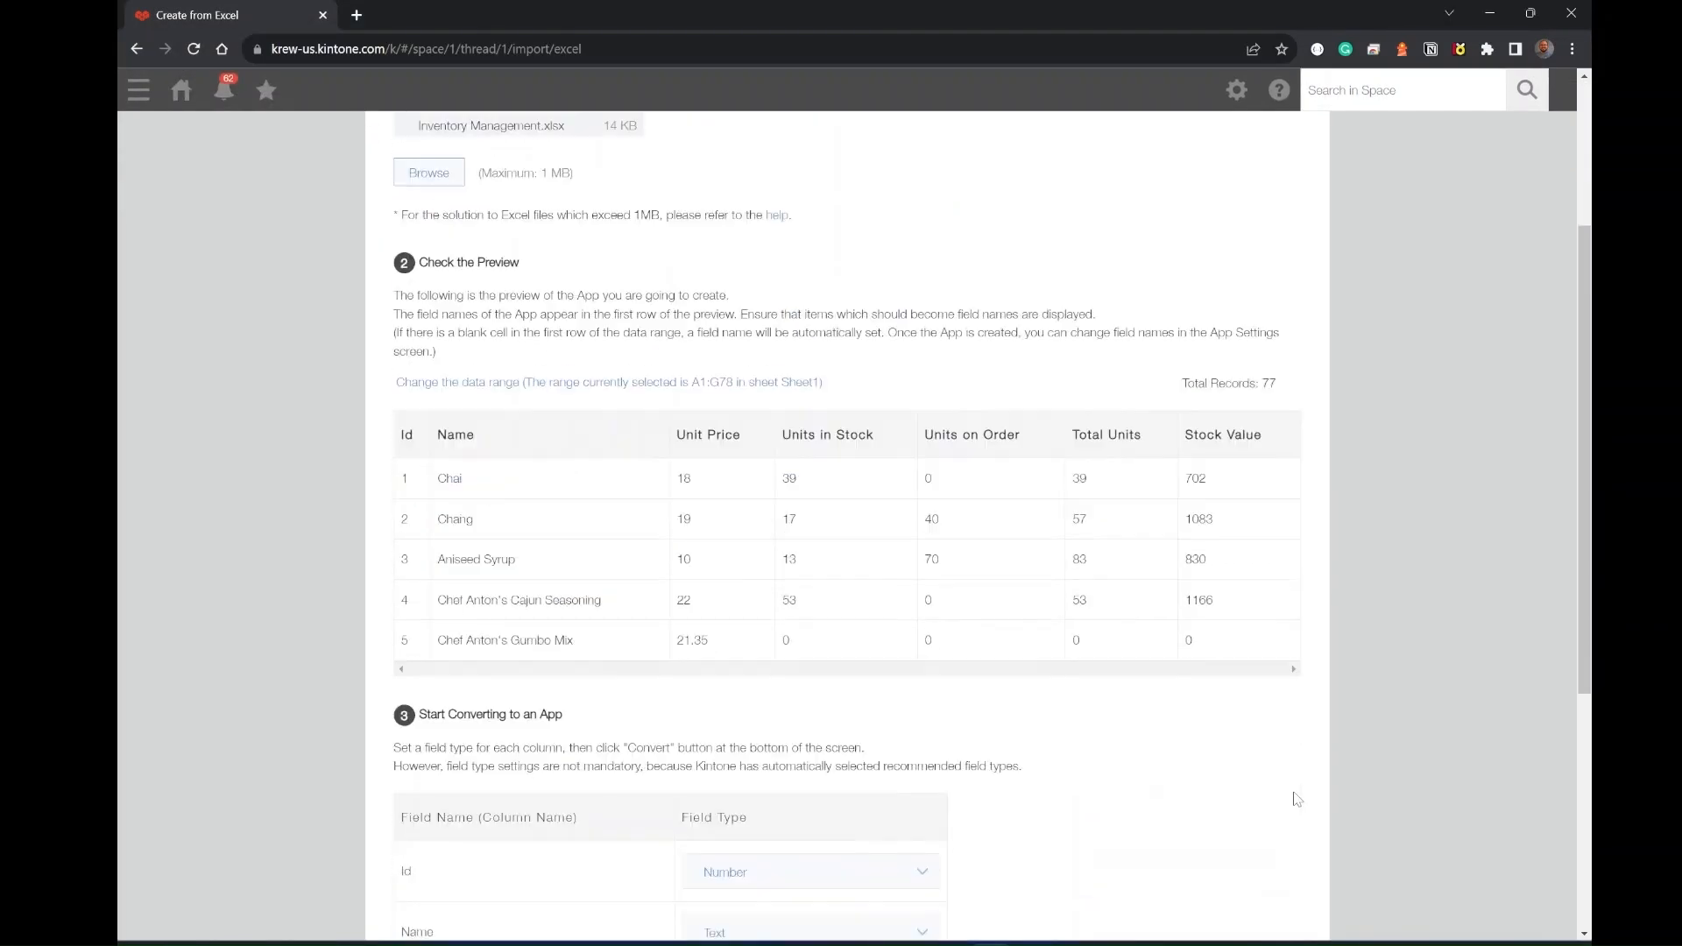
scroll(1297, 799, "down", 2)
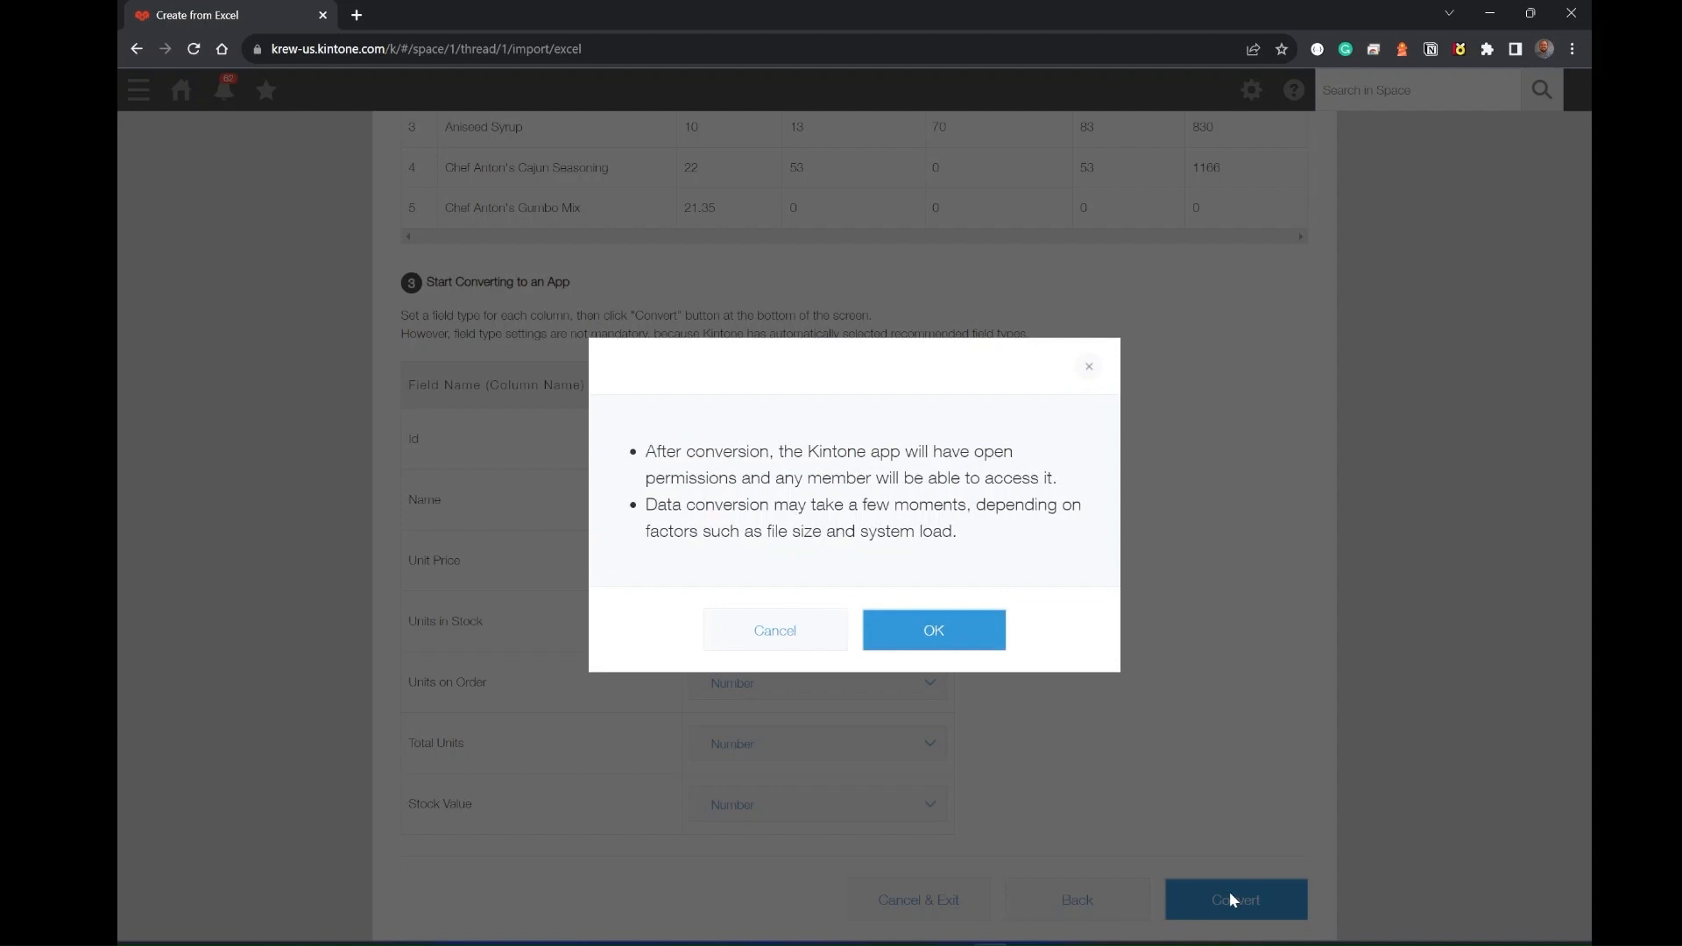
left_click(1231, 898)
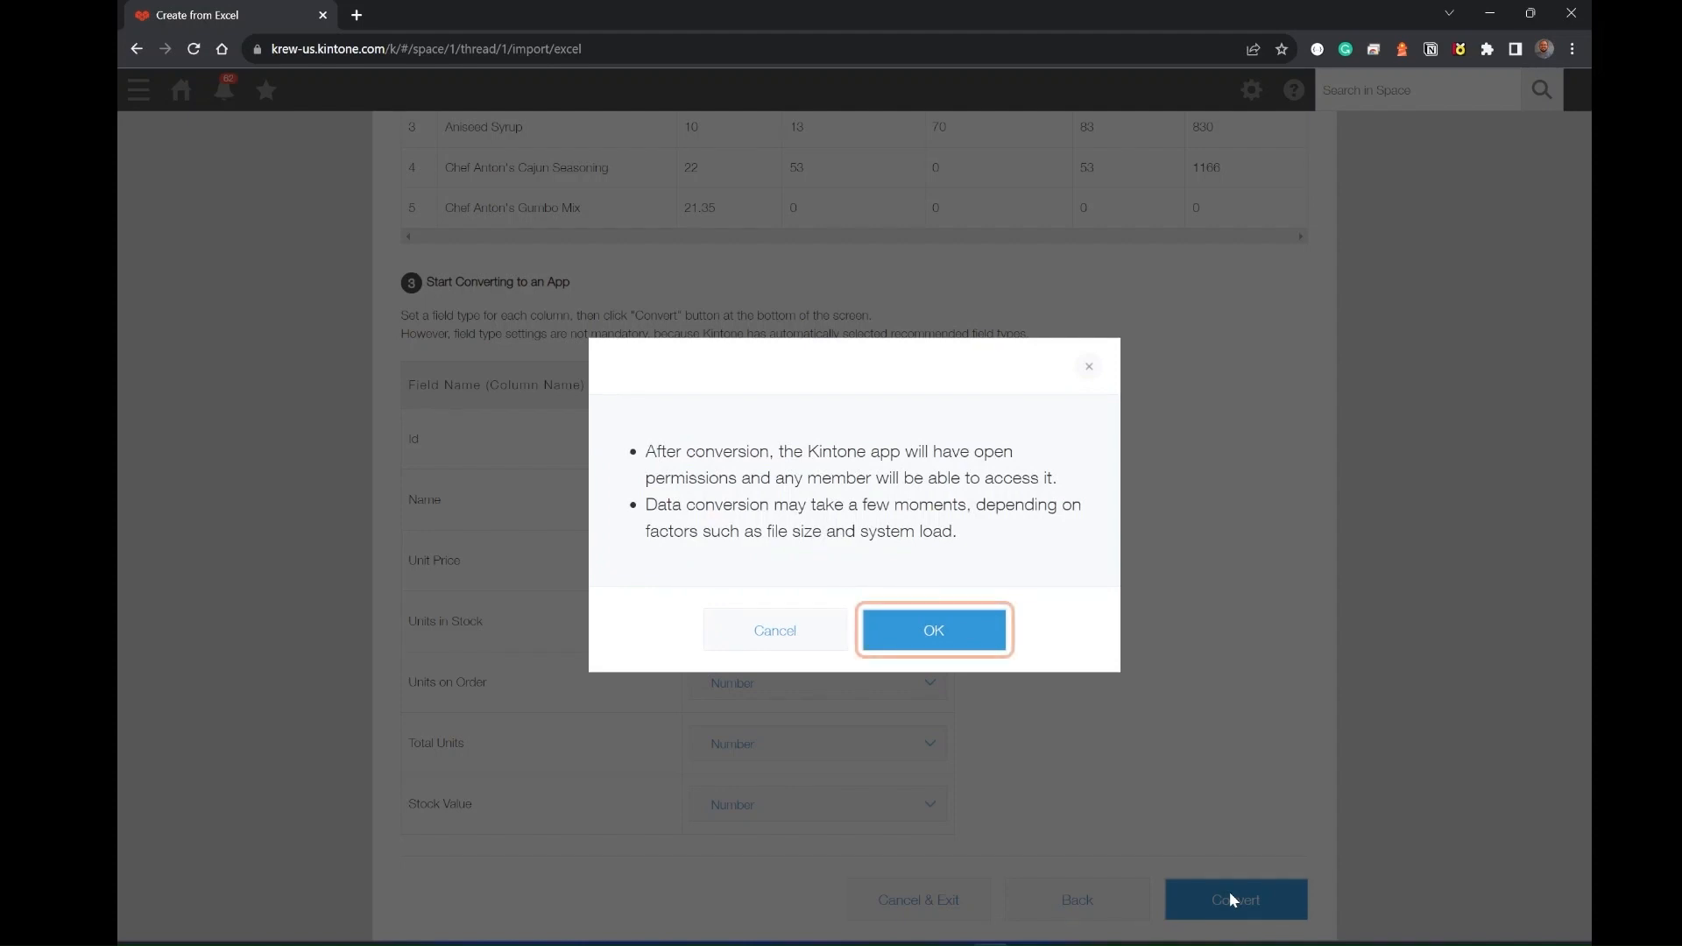
left_click(946, 633)
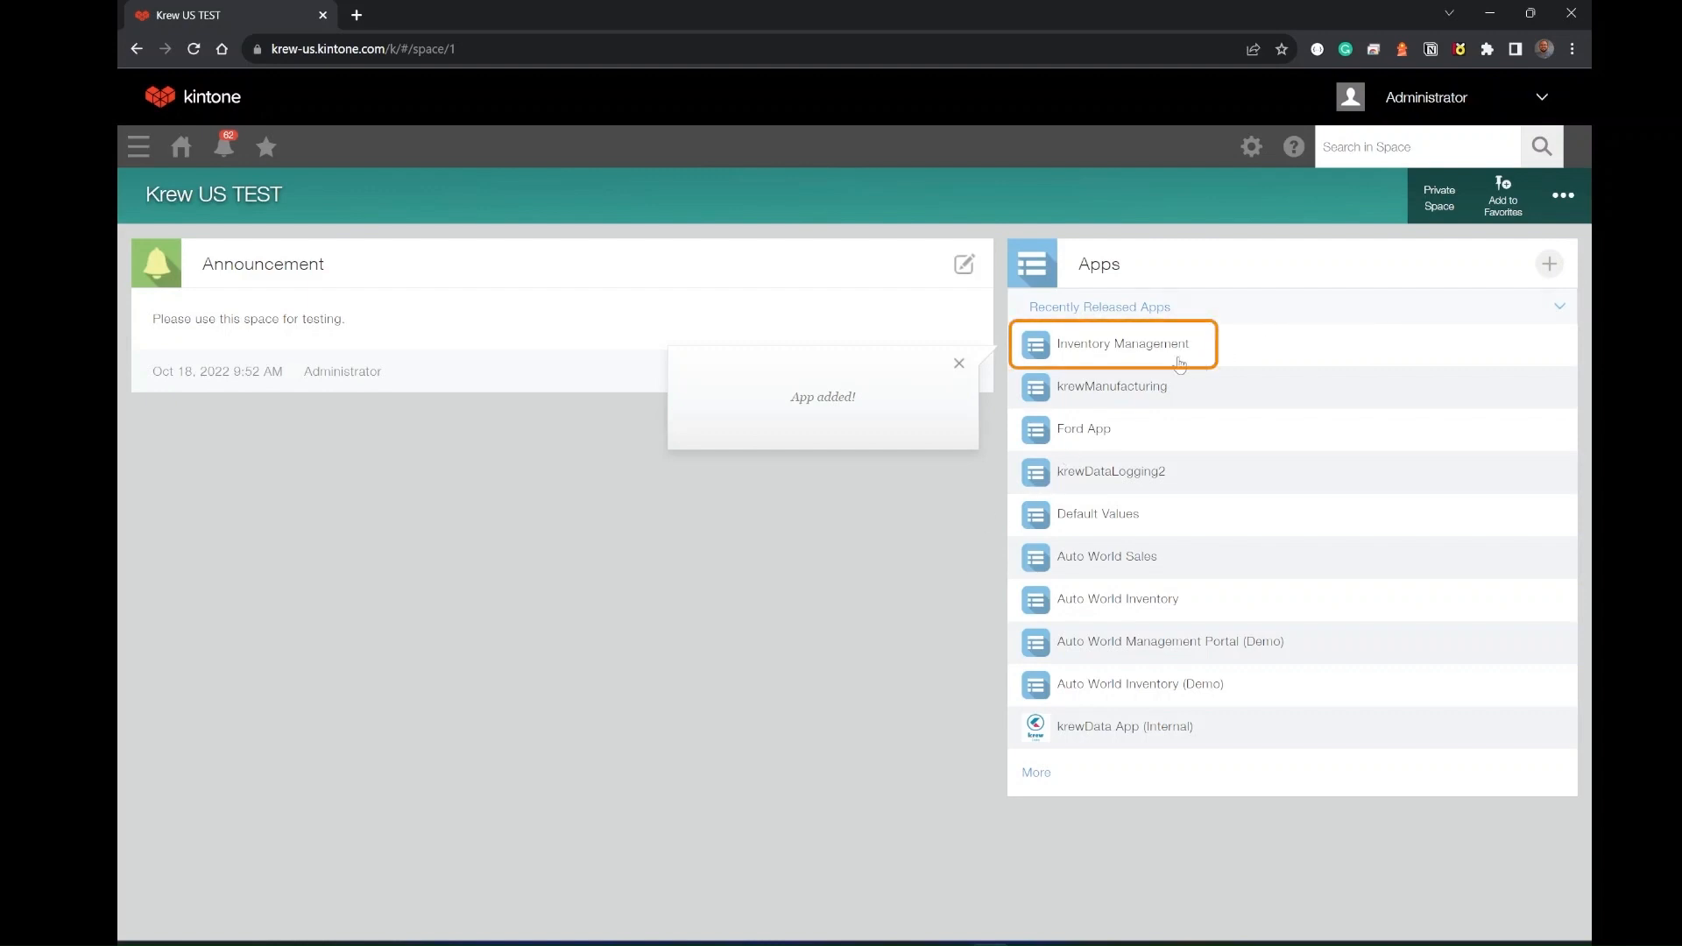
- Open the Inventory Management app's view settings and add a new view named SheetView
left_click(1148, 349)
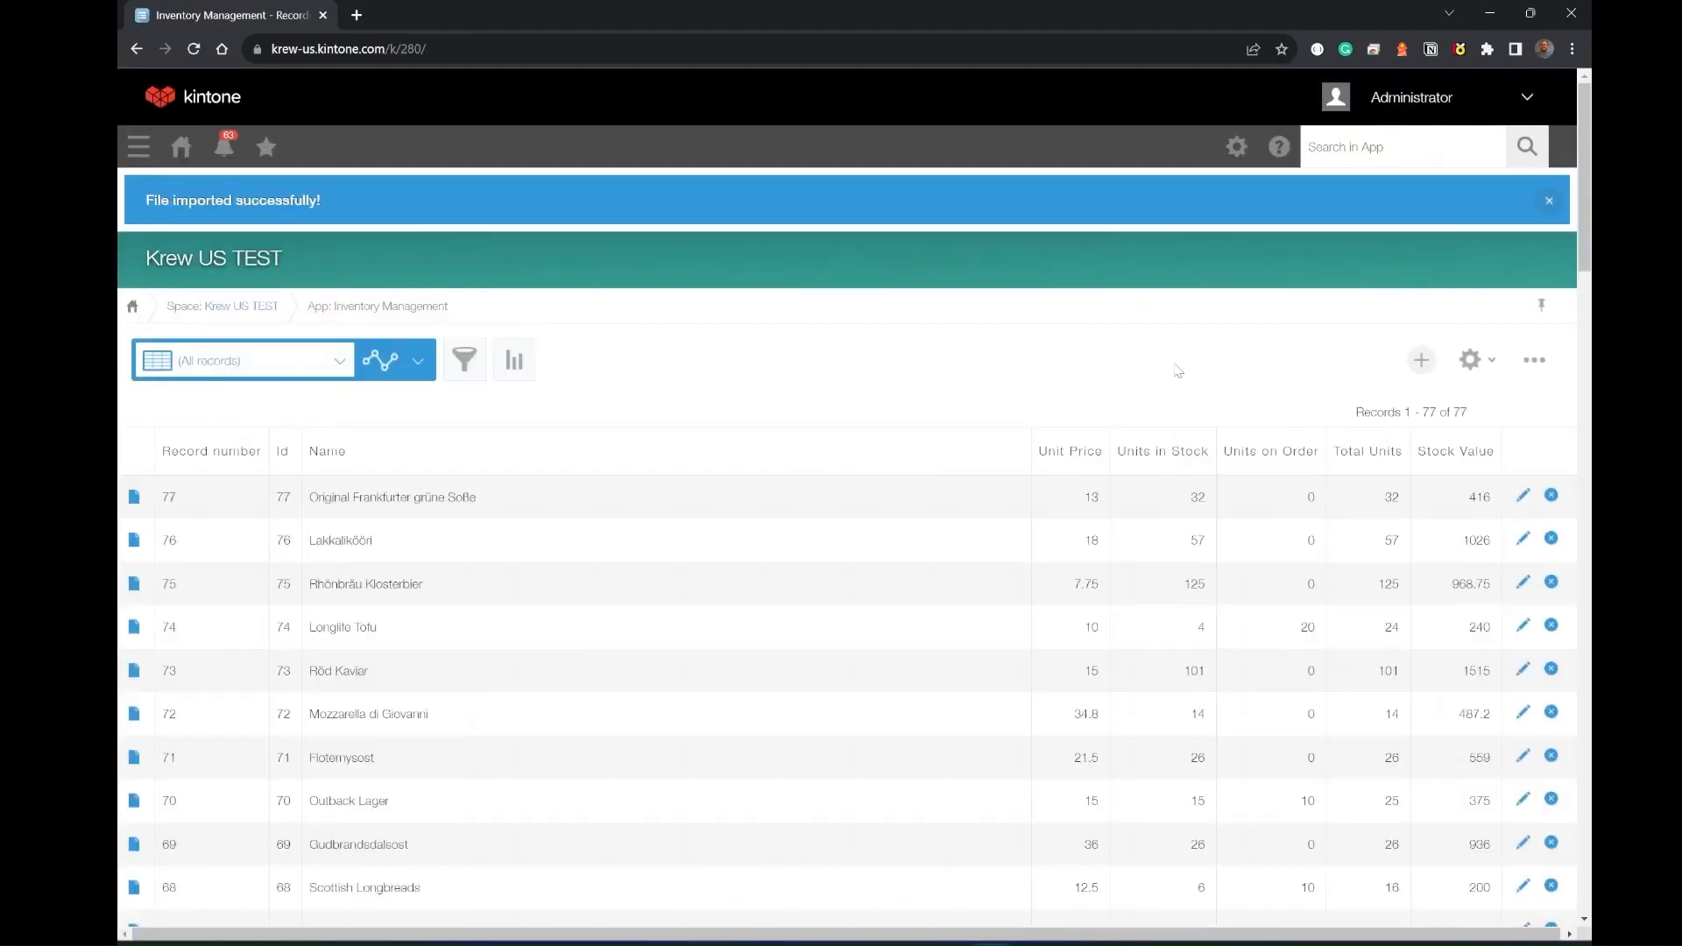
left_click(1471, 362)
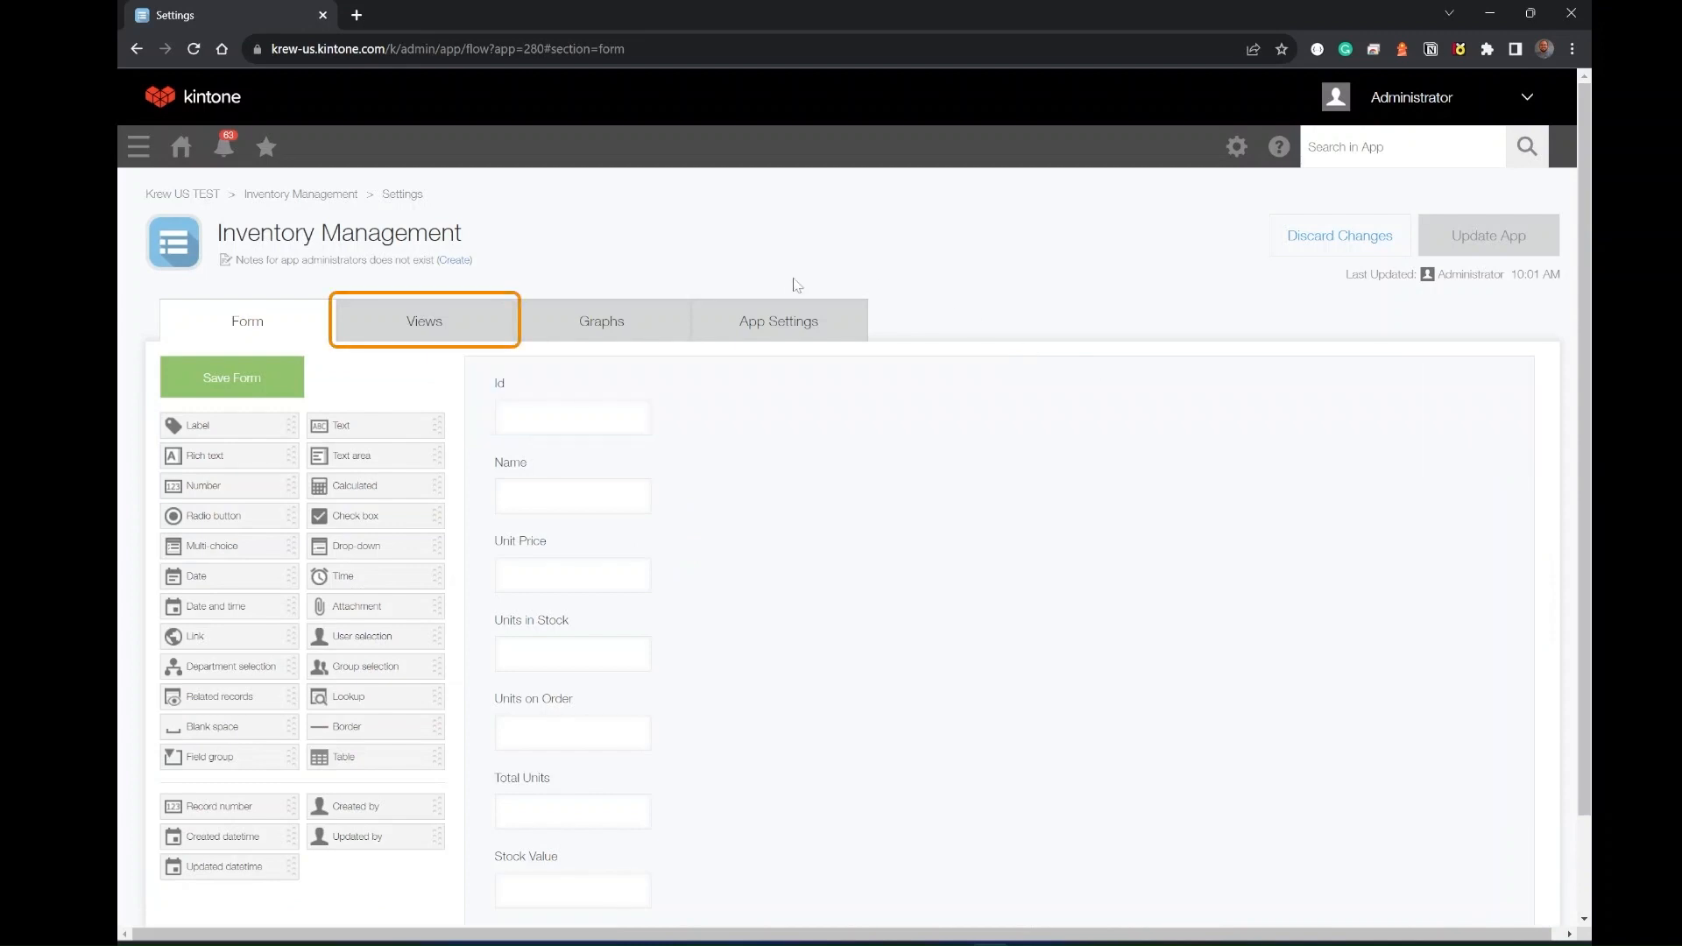
left_click(428, 332)
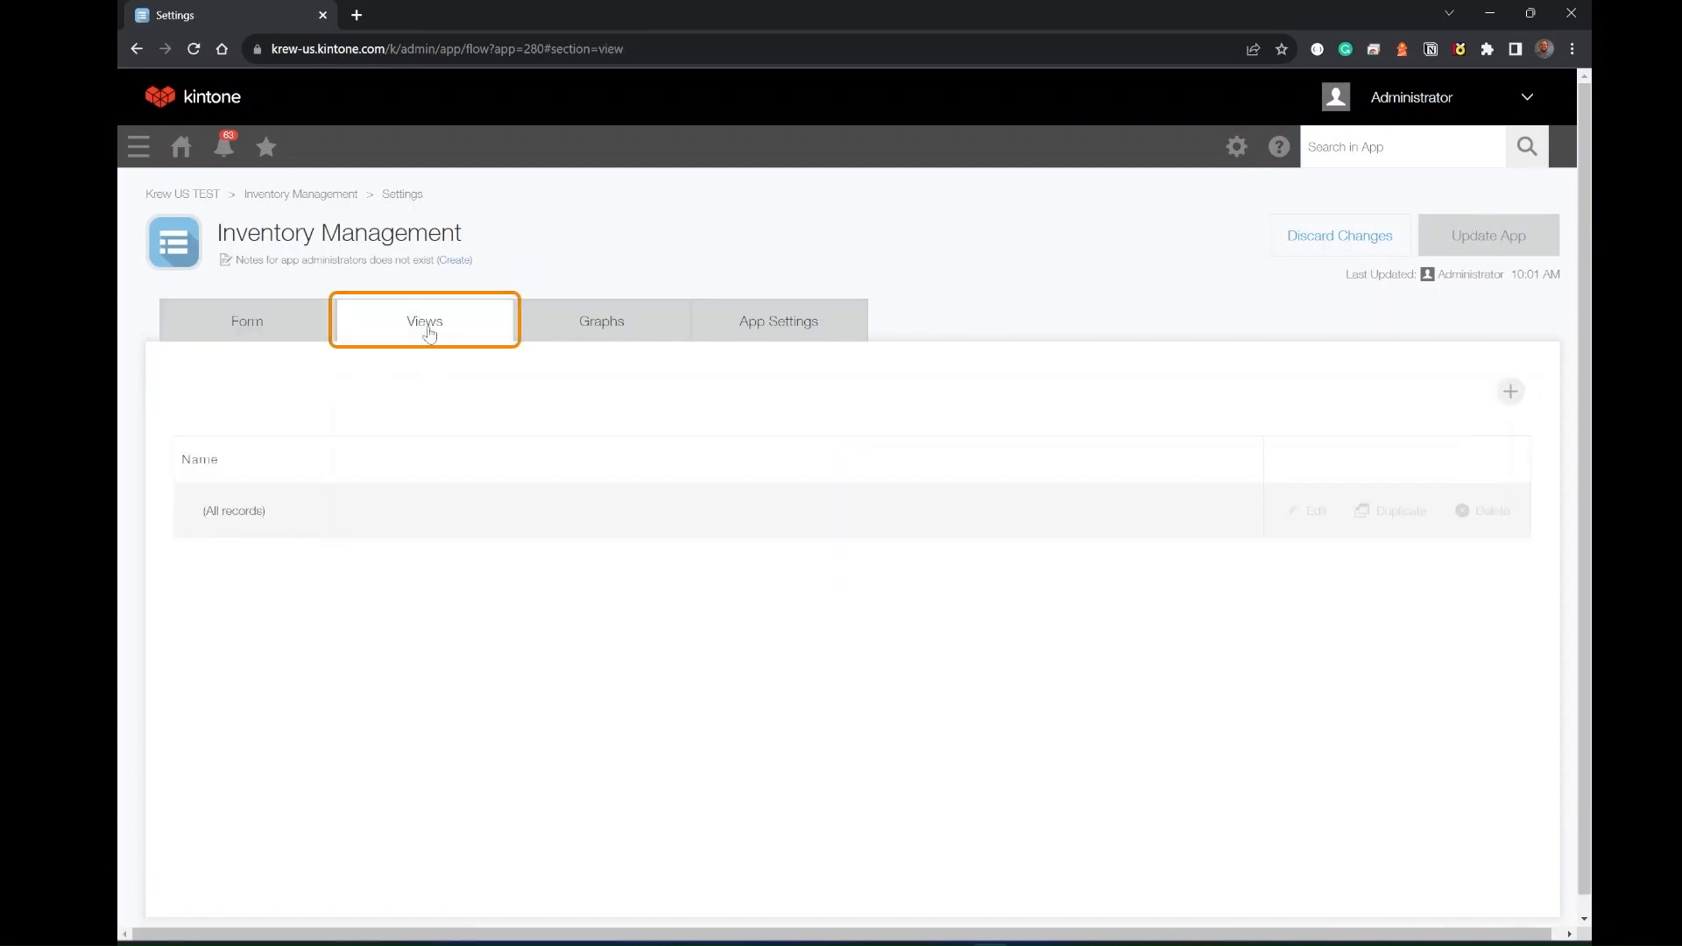
left_click(1509, 393)
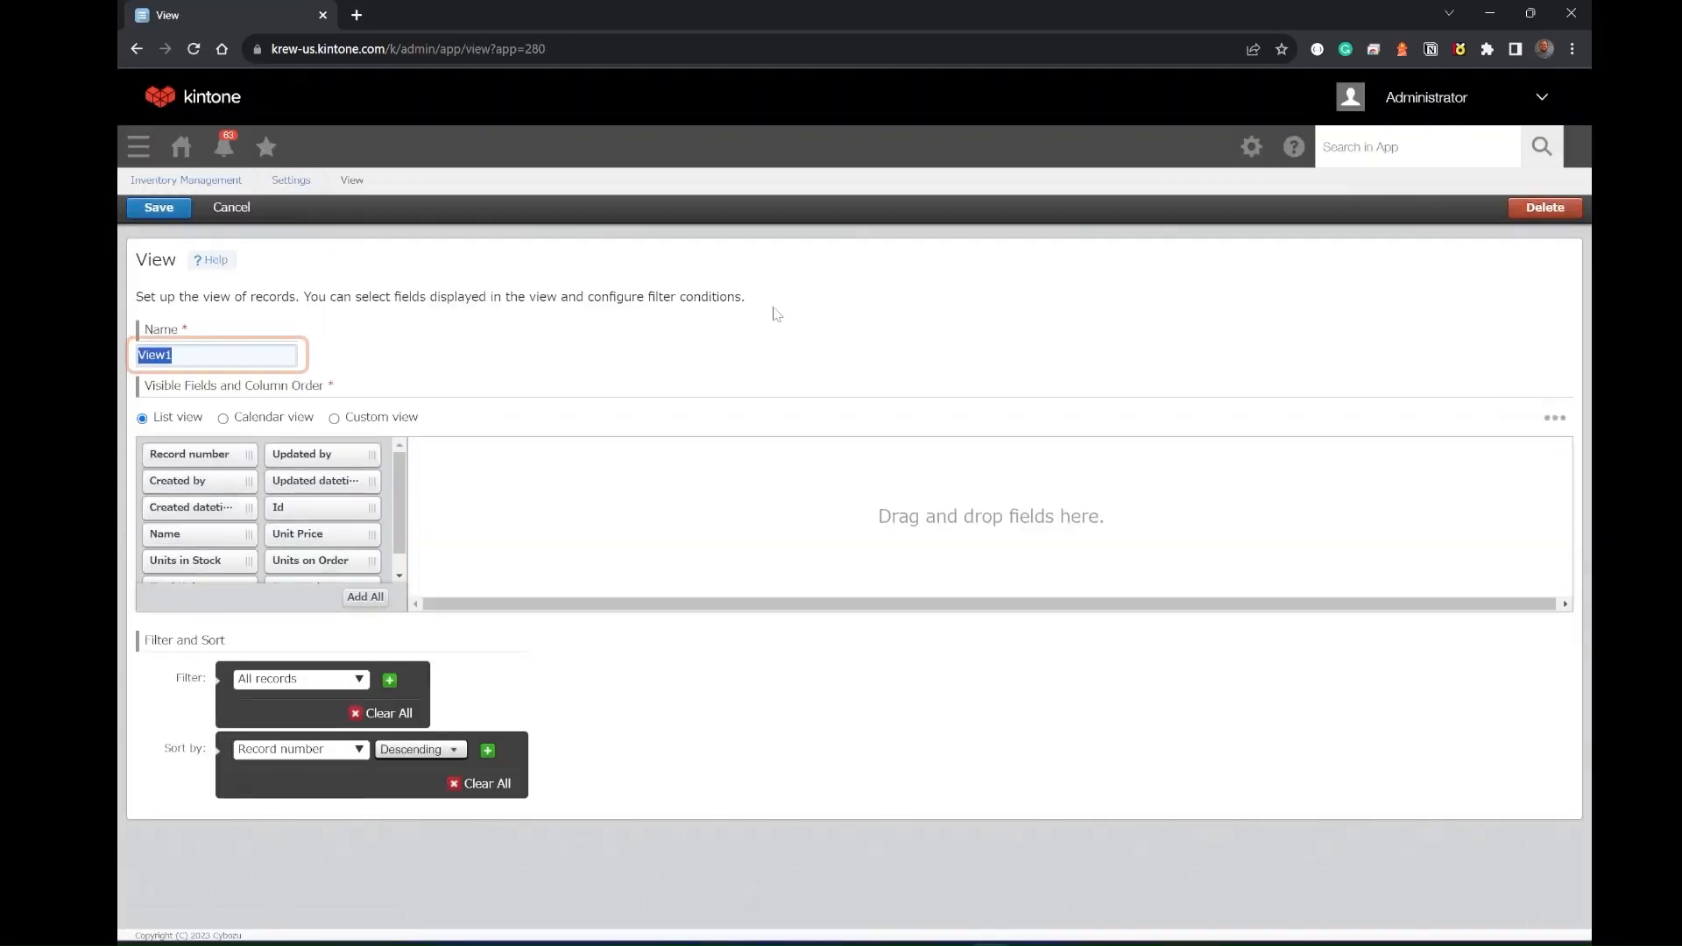
type("SheetVie")
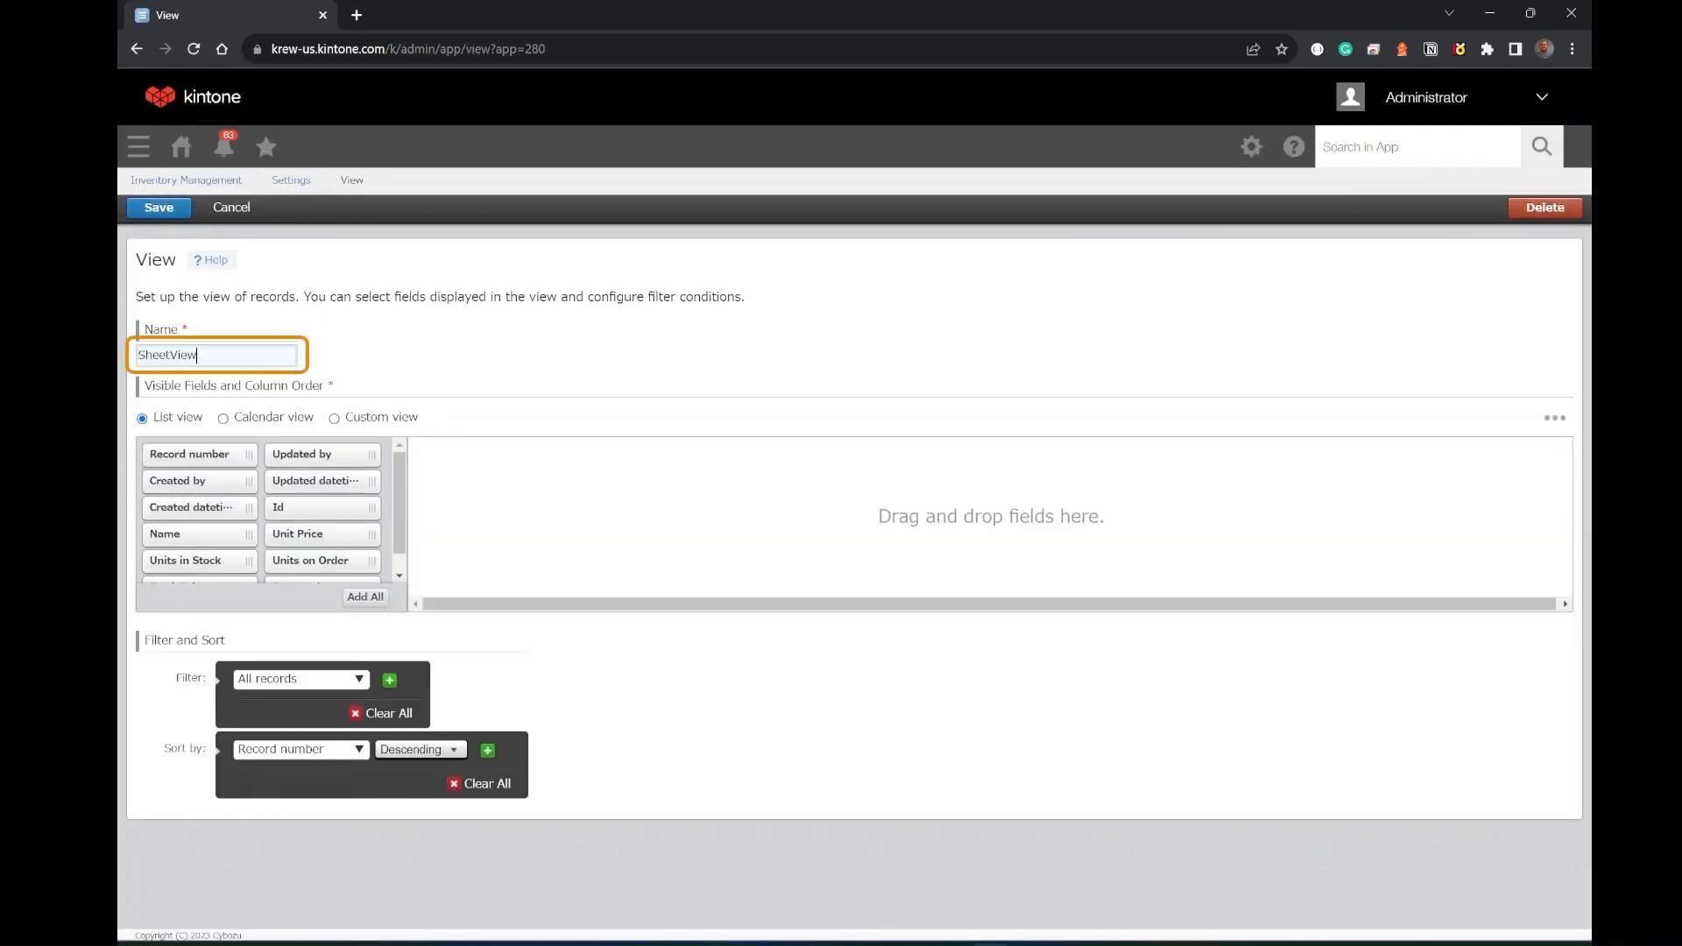
- Make SheetView a custom view with HTML code <div id="krewsheet"></div>
left_click(334, 418)
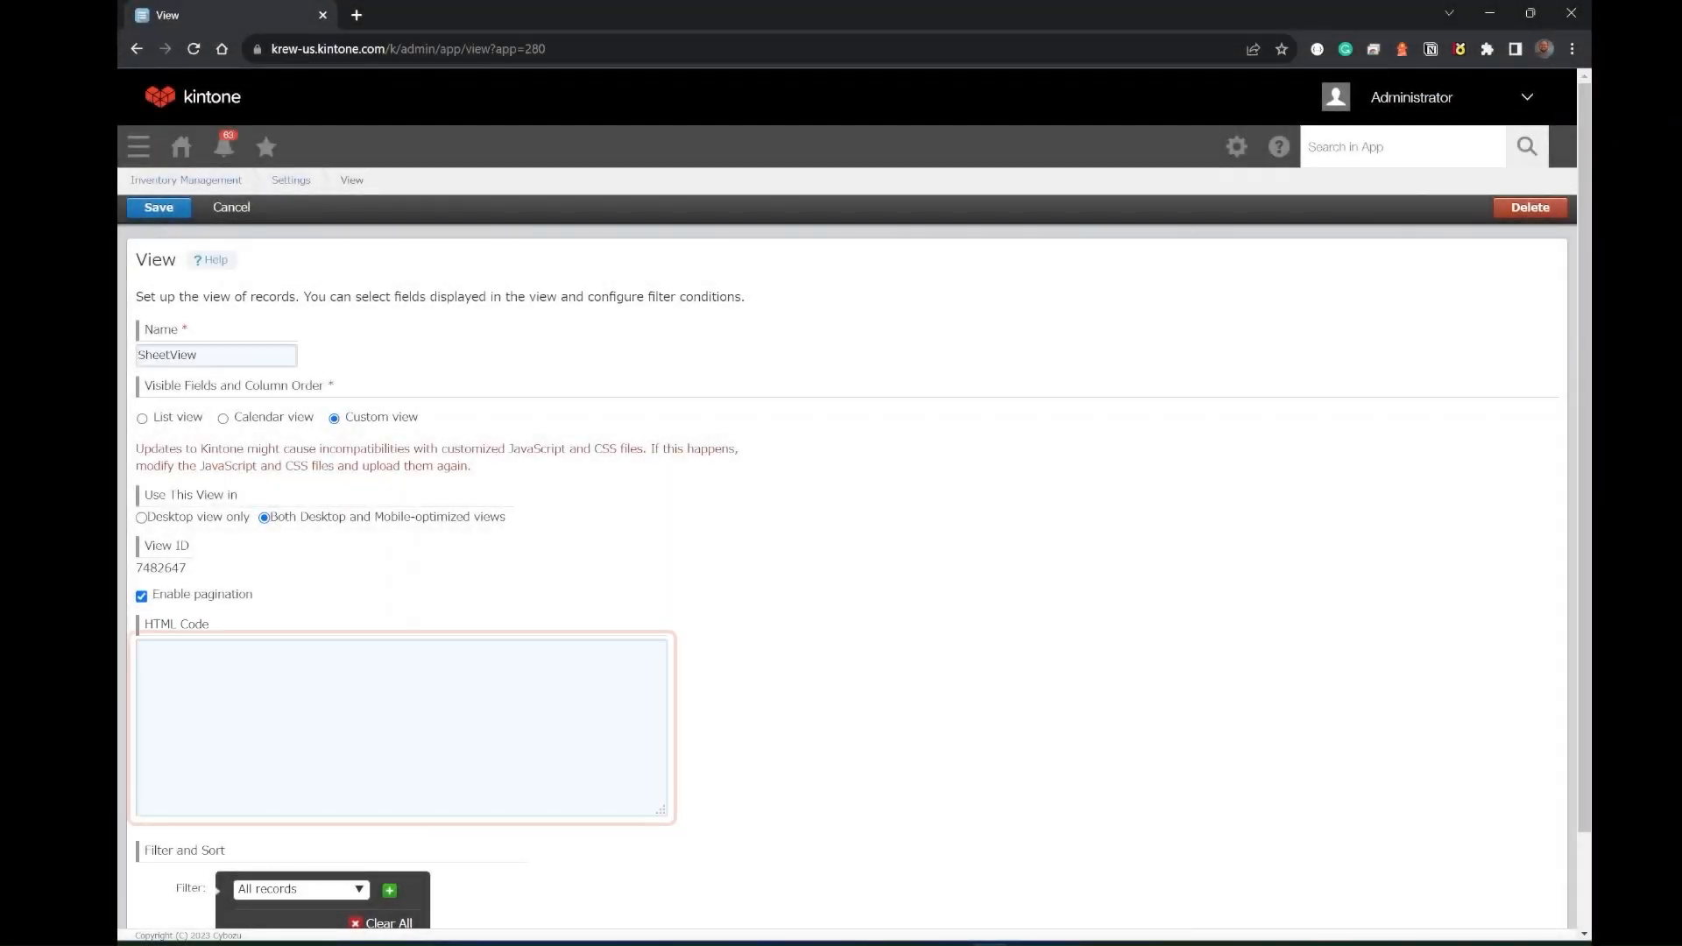
left_click(438, 692)
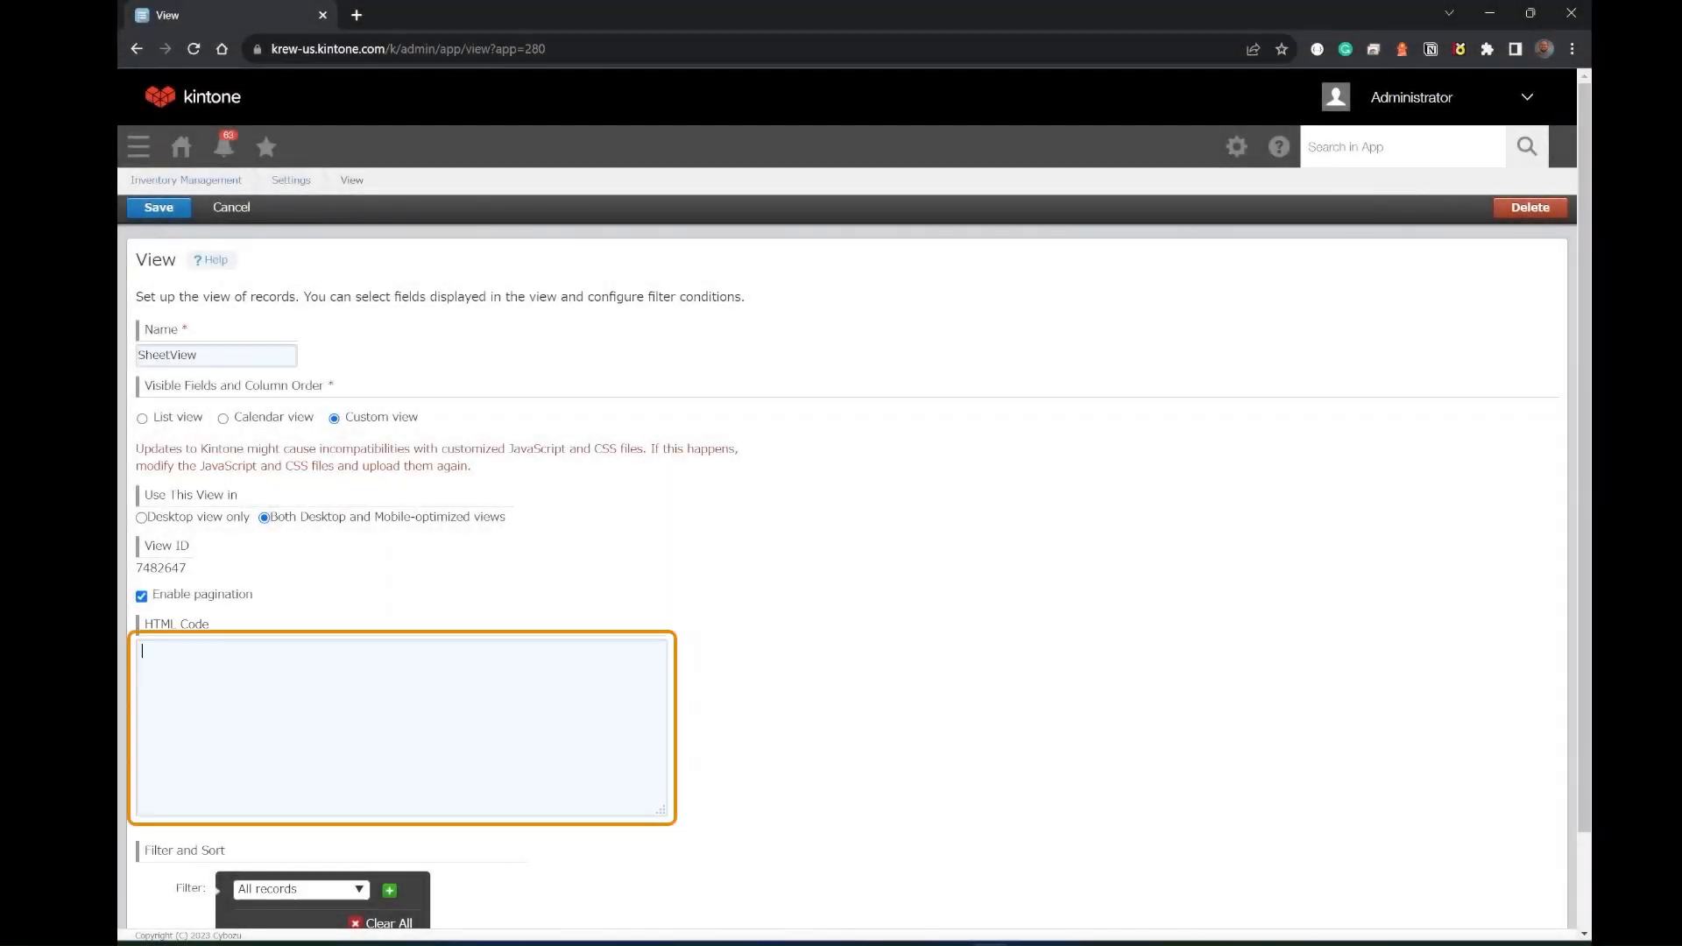
type("<di")
type("v><?div")
type(">")
key("Left")
key("Left")
key("Left")
key("Left")
key("BackSpace")
type("/")
type(" id=\"krewsheet\"")
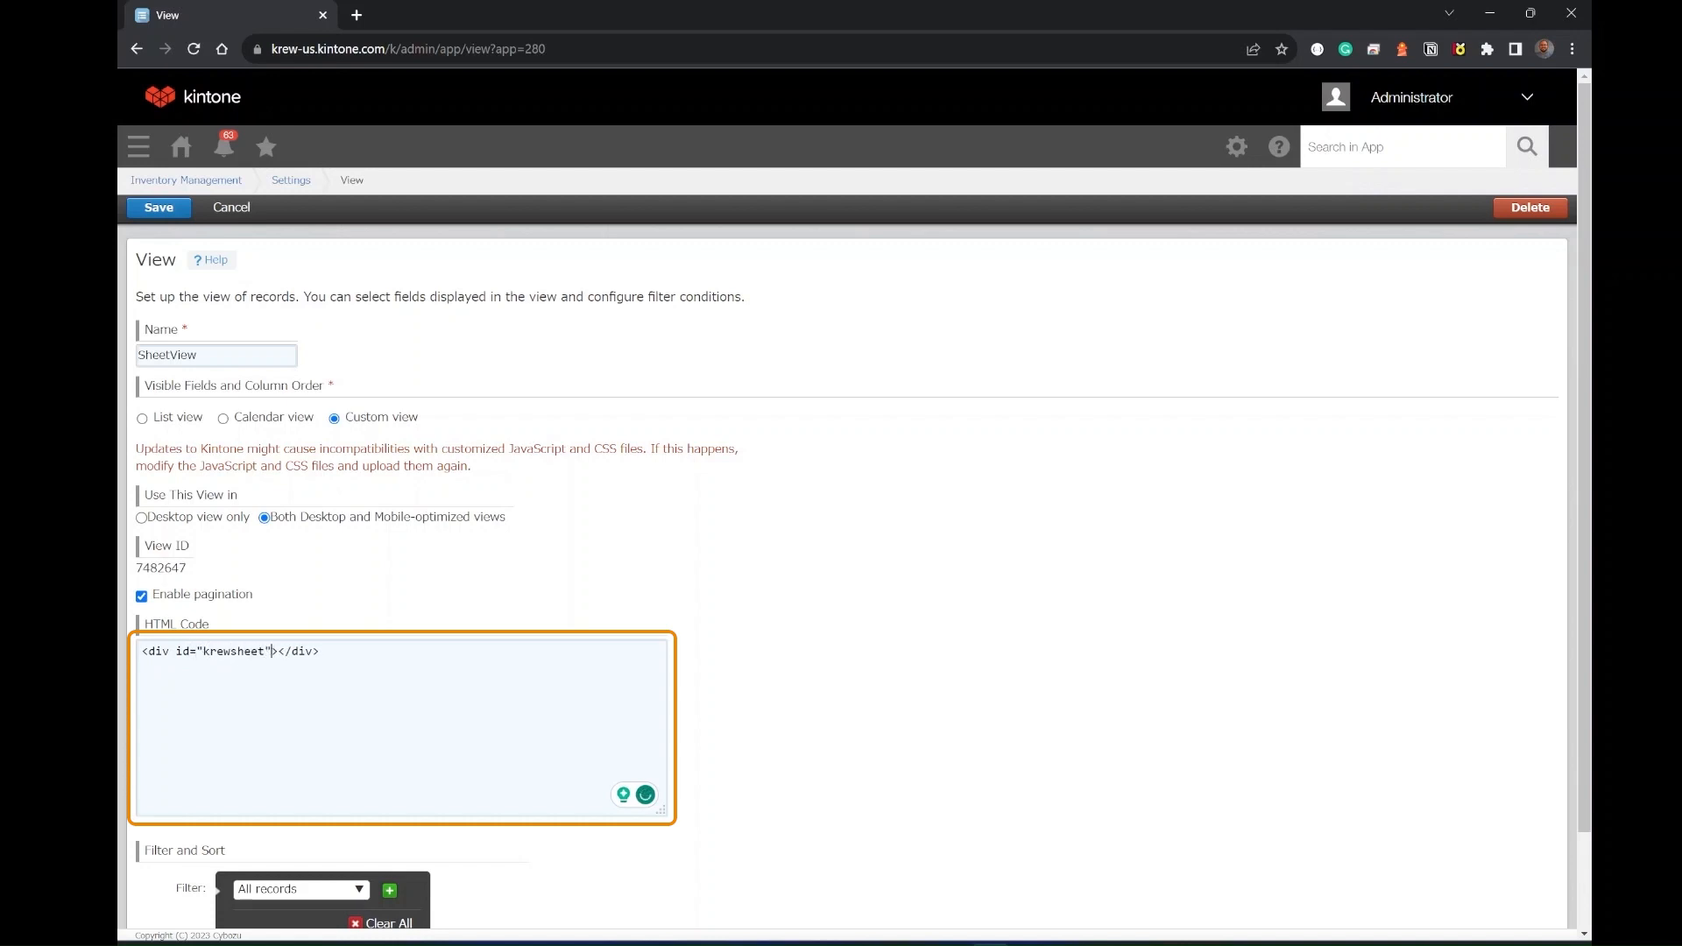
- Save the view and update the app to apply the change
left_click(160, 217)
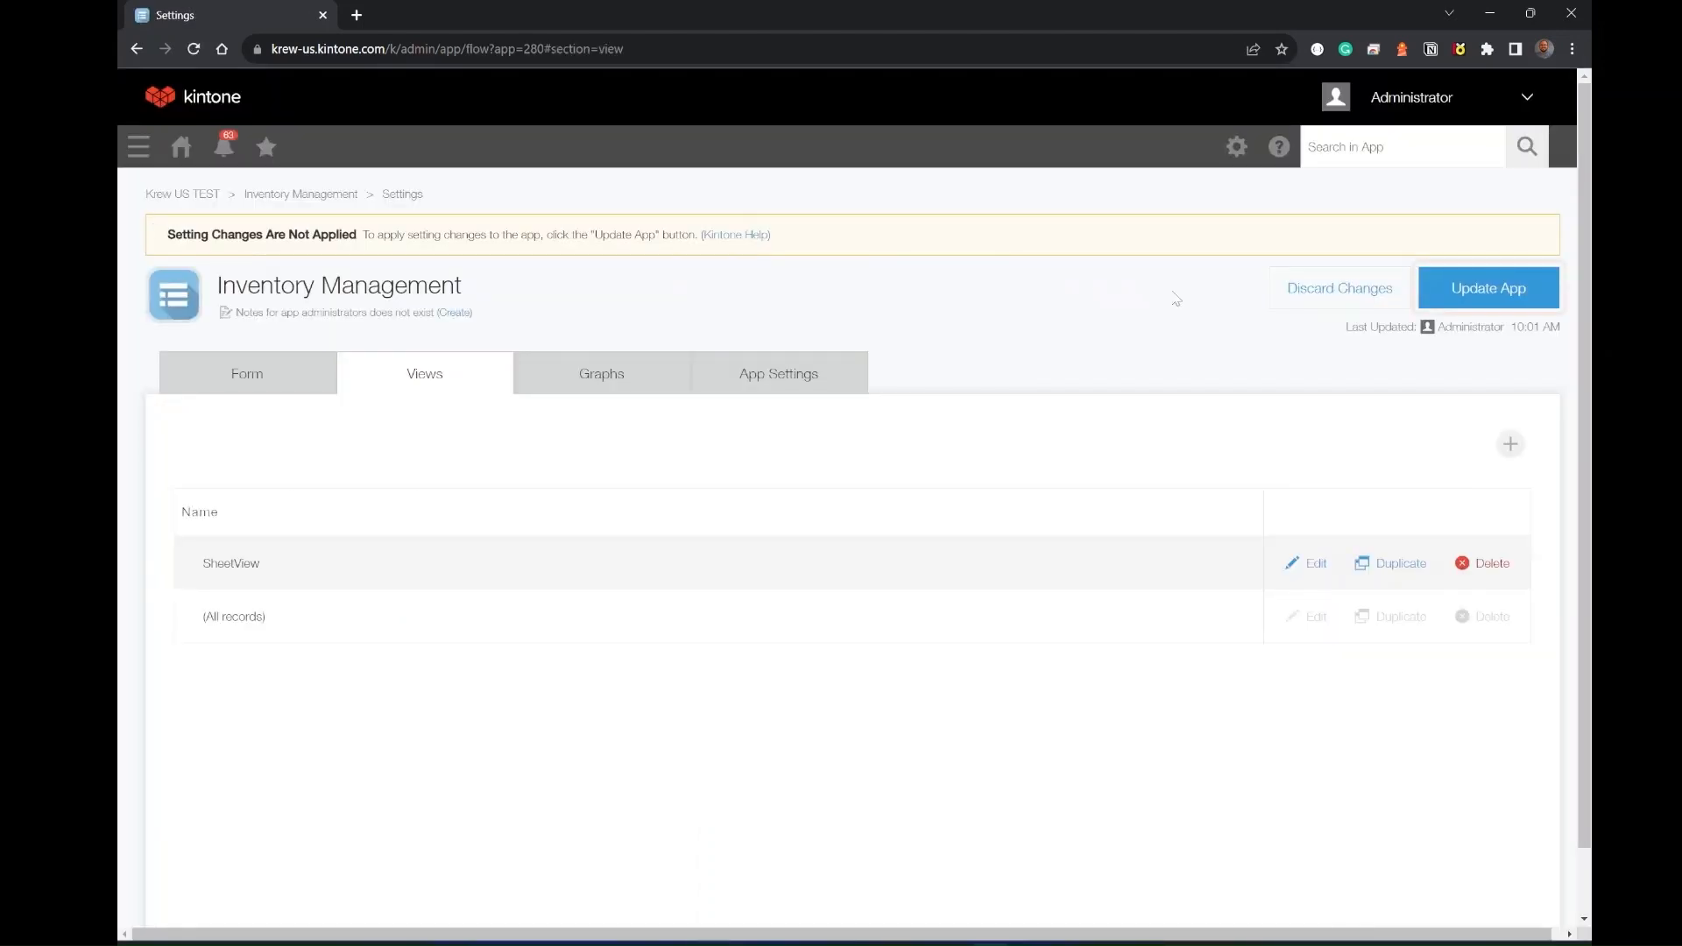
left_click(1468, 292)
left_click(1003, 635)
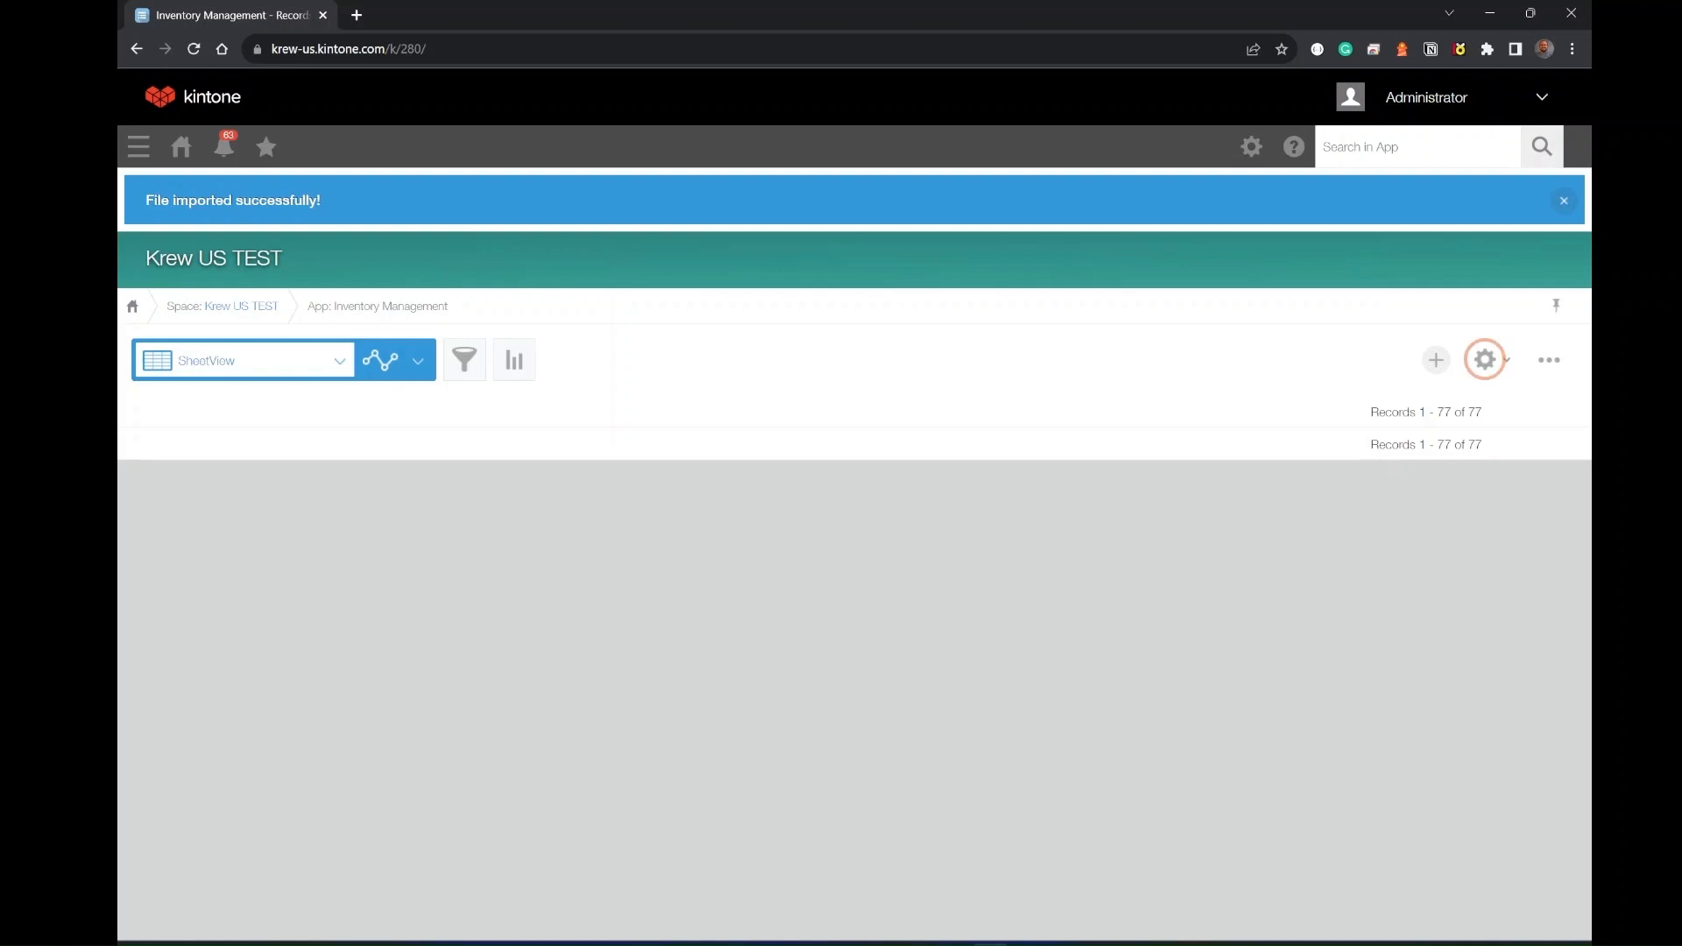
- Add the krewSheet plug-in to the Inventory Management app from its app settings
left_click(1485, 361)
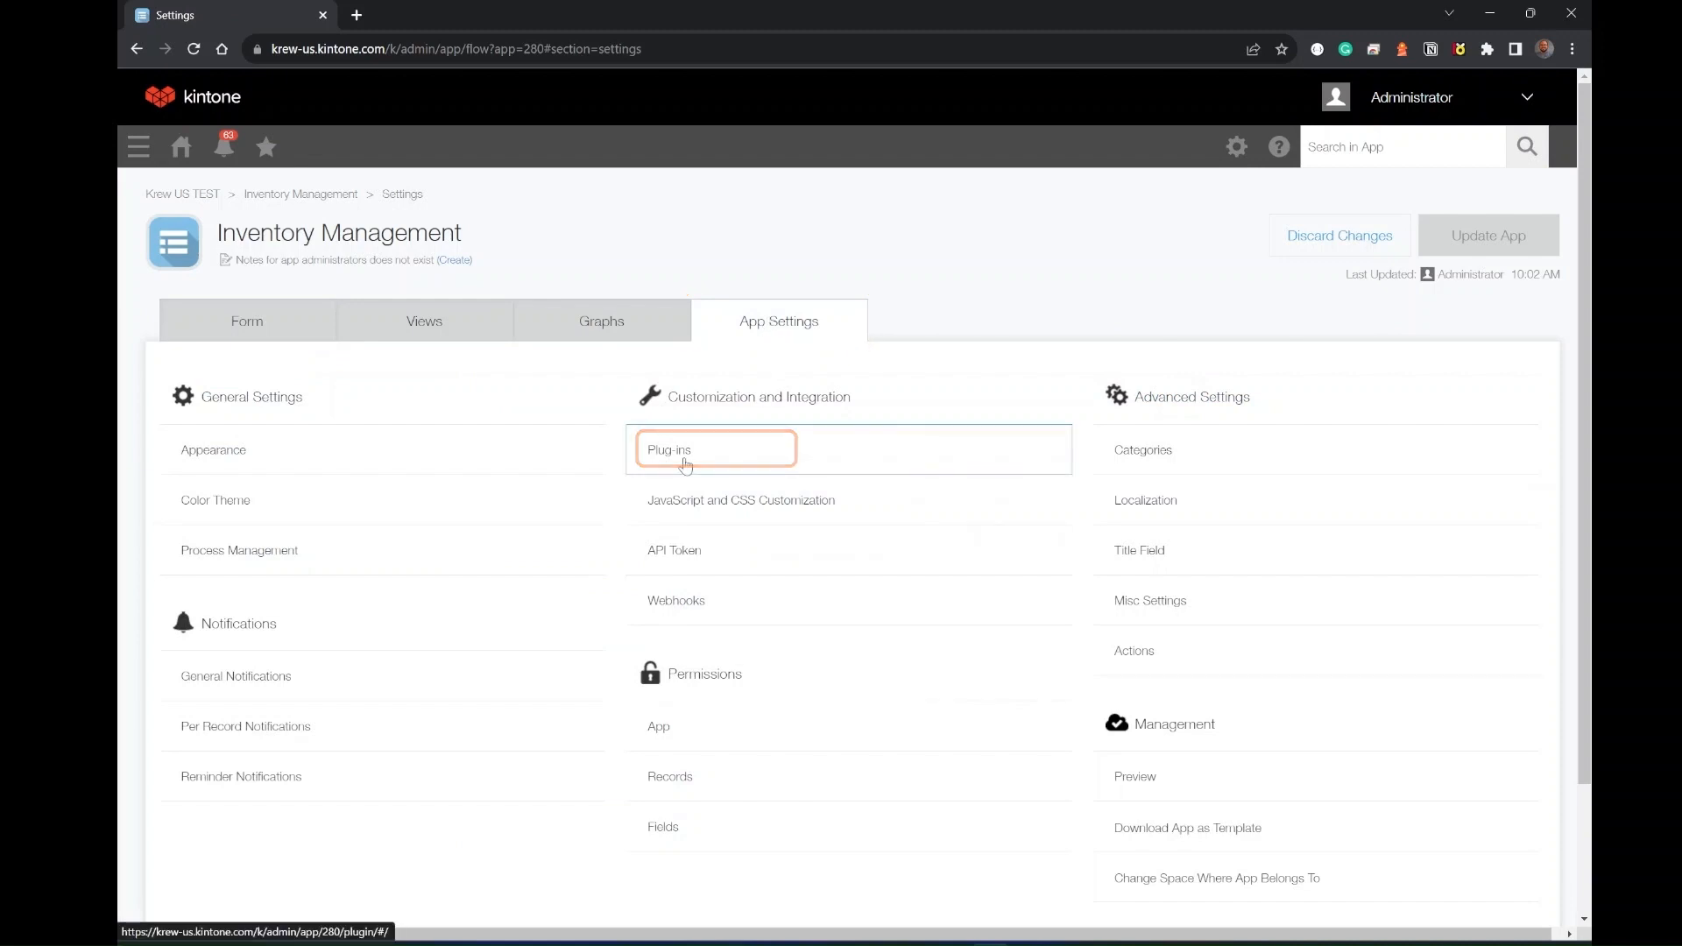
left_click(685, 463)
left_click(211, 338)
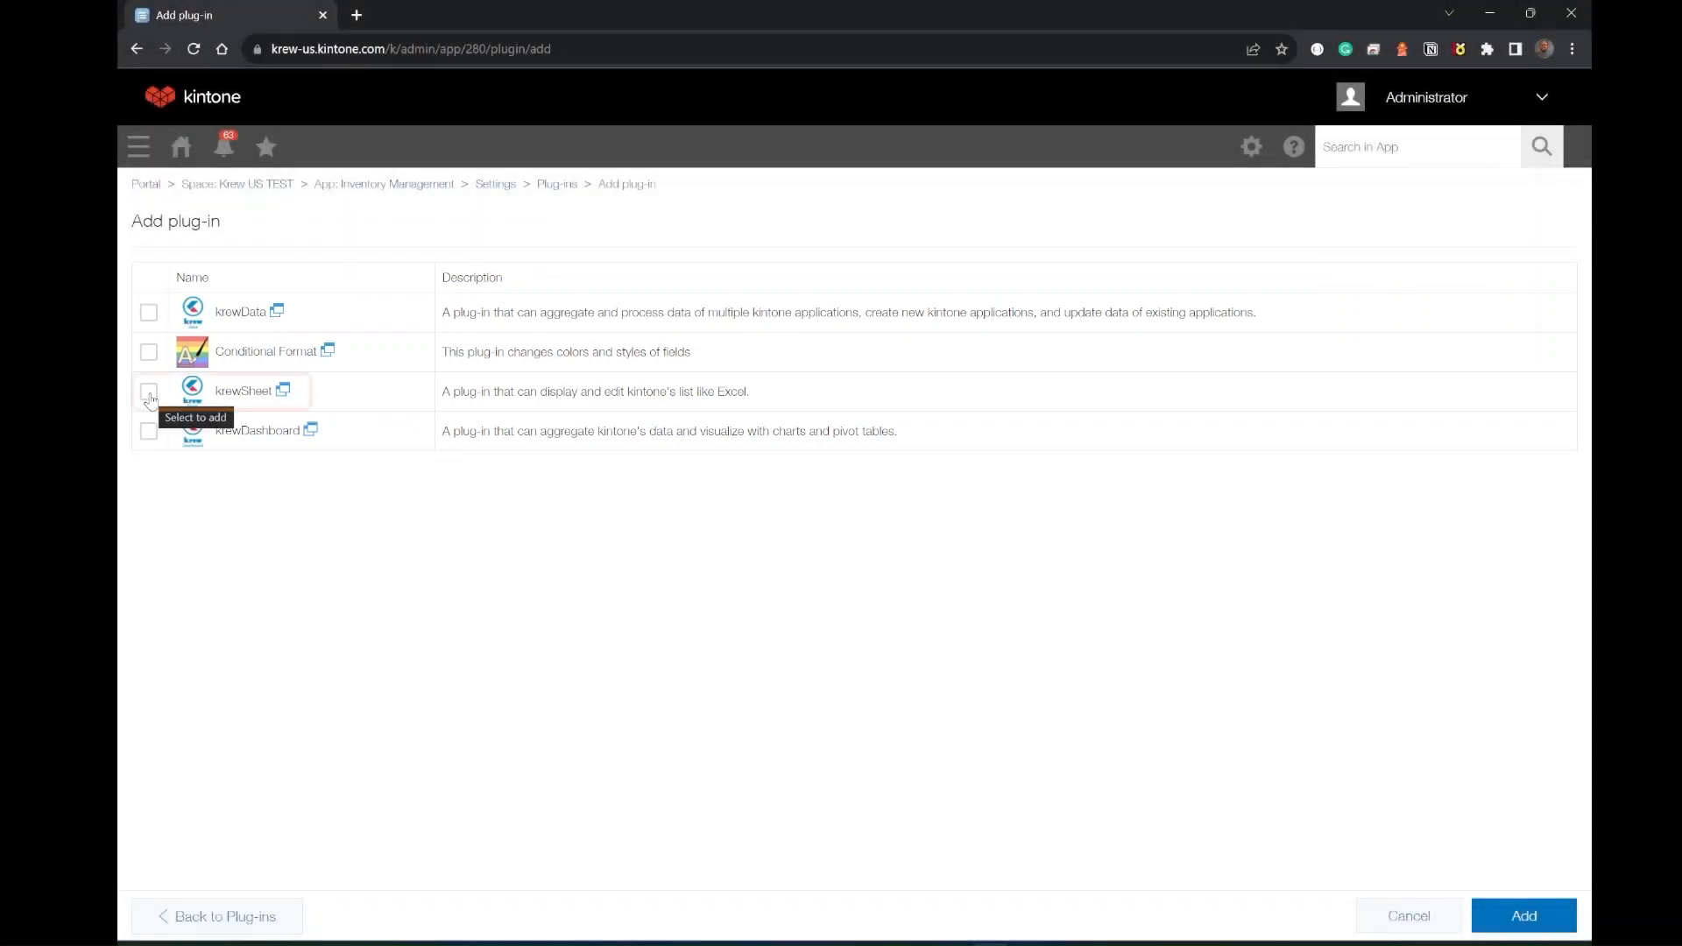
left_click(149, 392)
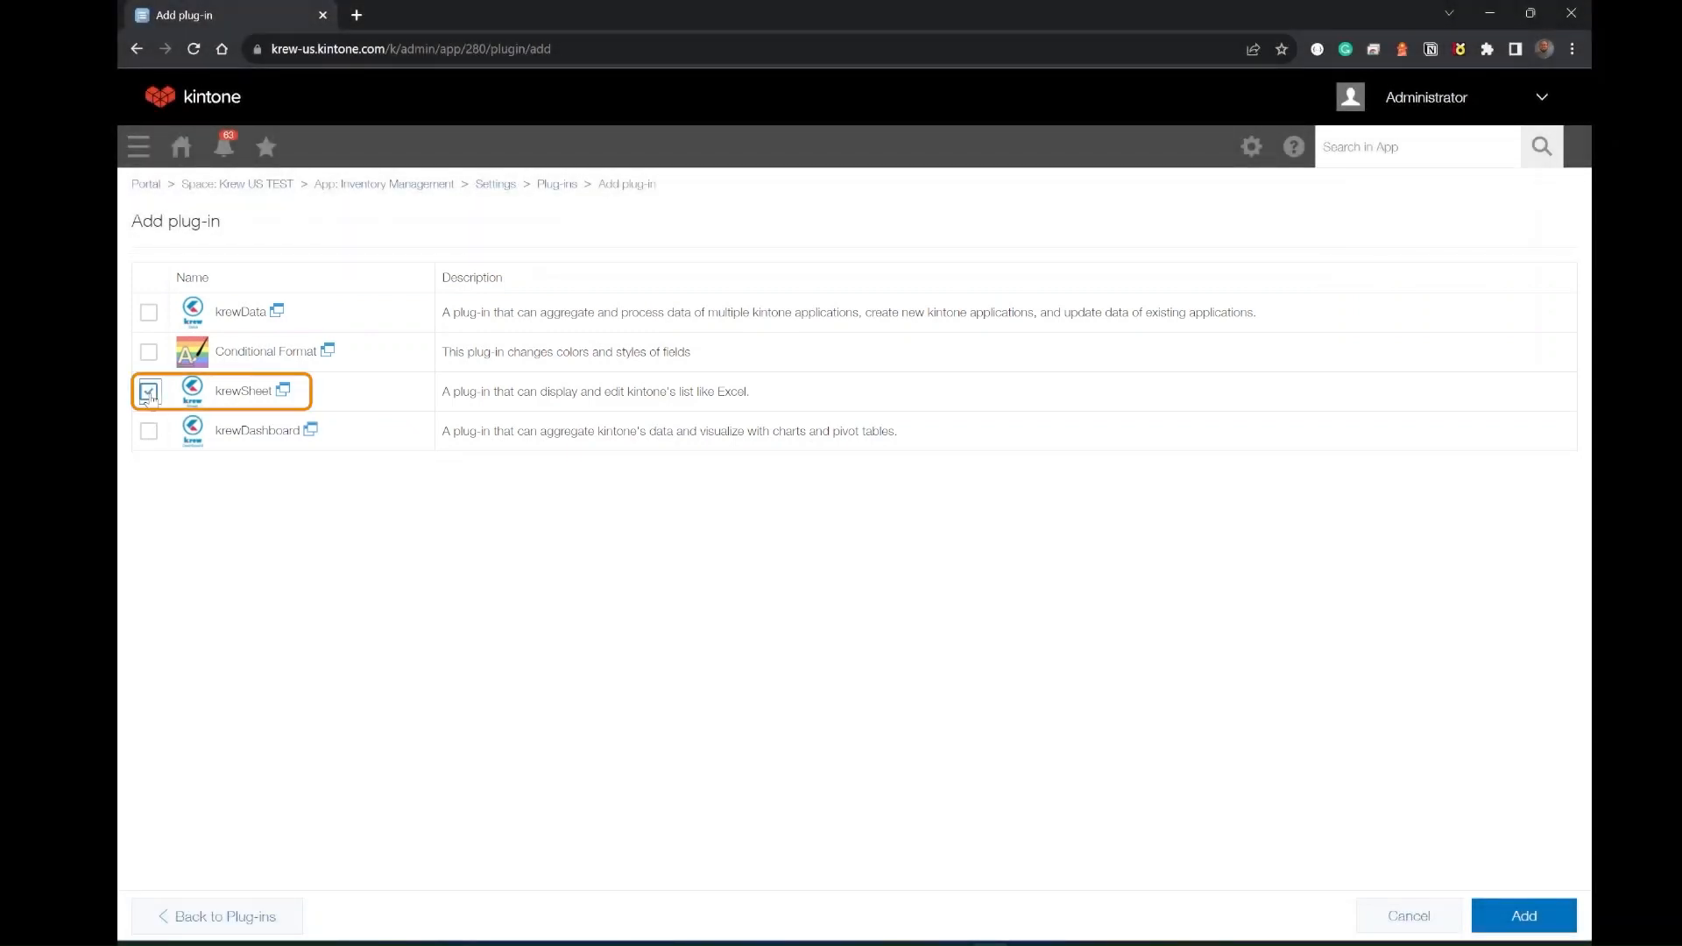
left_click(1532, 925)
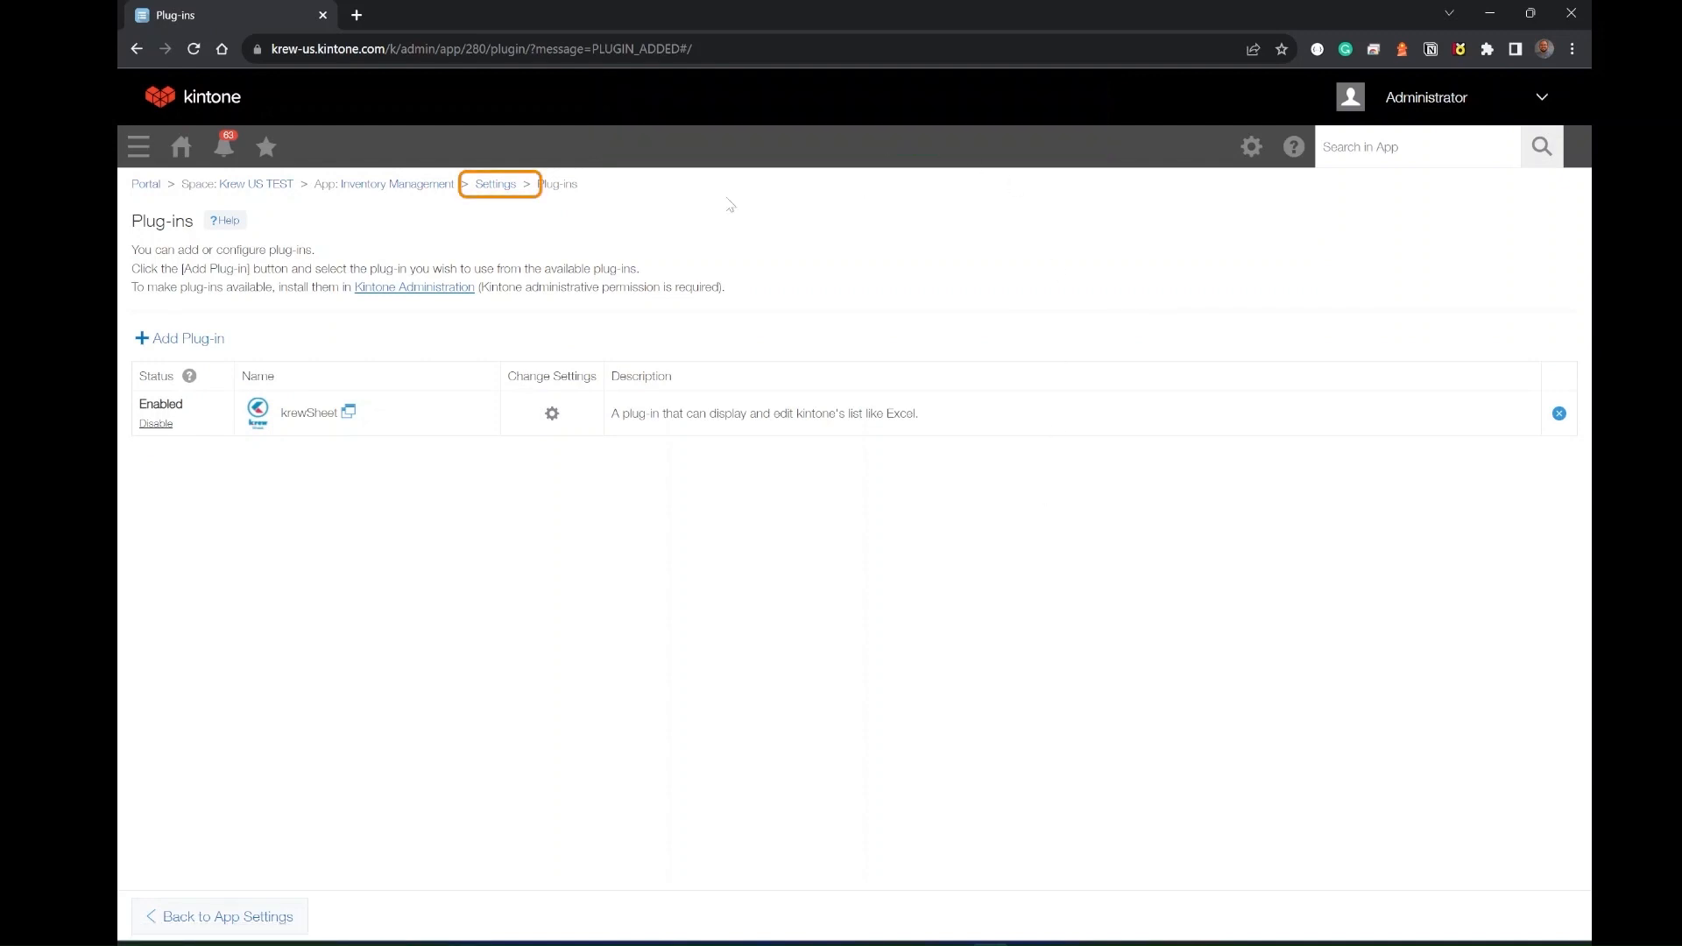
- Return to the app settings and update the app to apply the plug-in
left_click(488, 186)
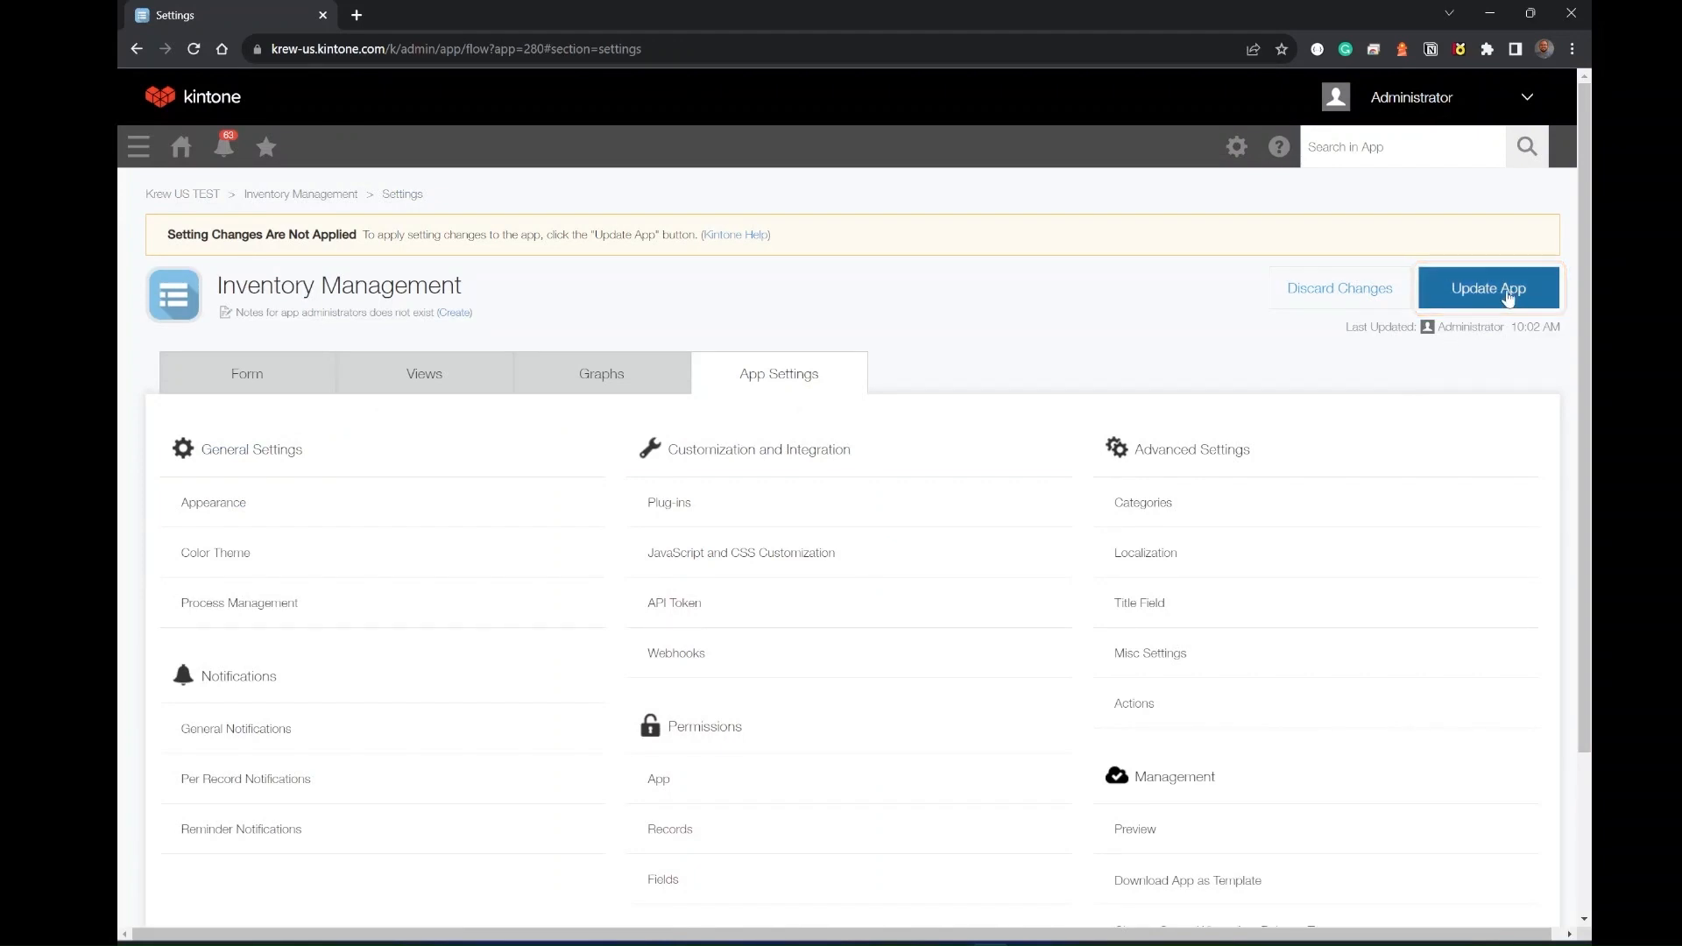
left_click(1487, 299)
left_click(1002, 642)
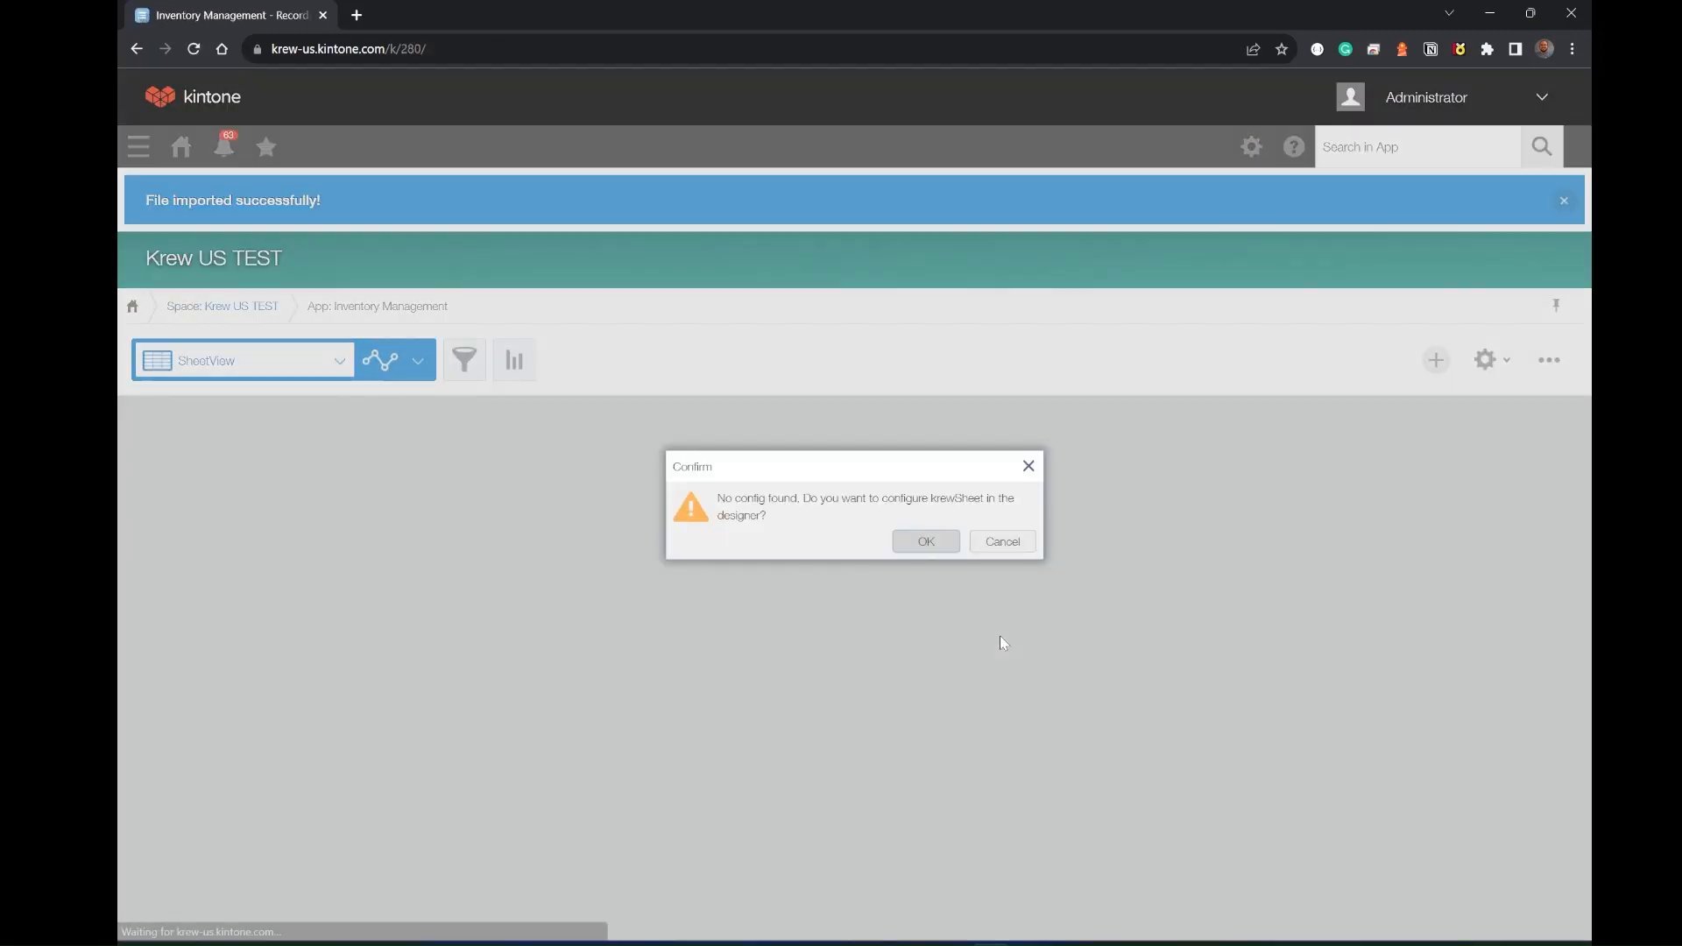
- Open the krewSheet designer and paste the plug-in serial number into the license dialog
left_click(927, 543)
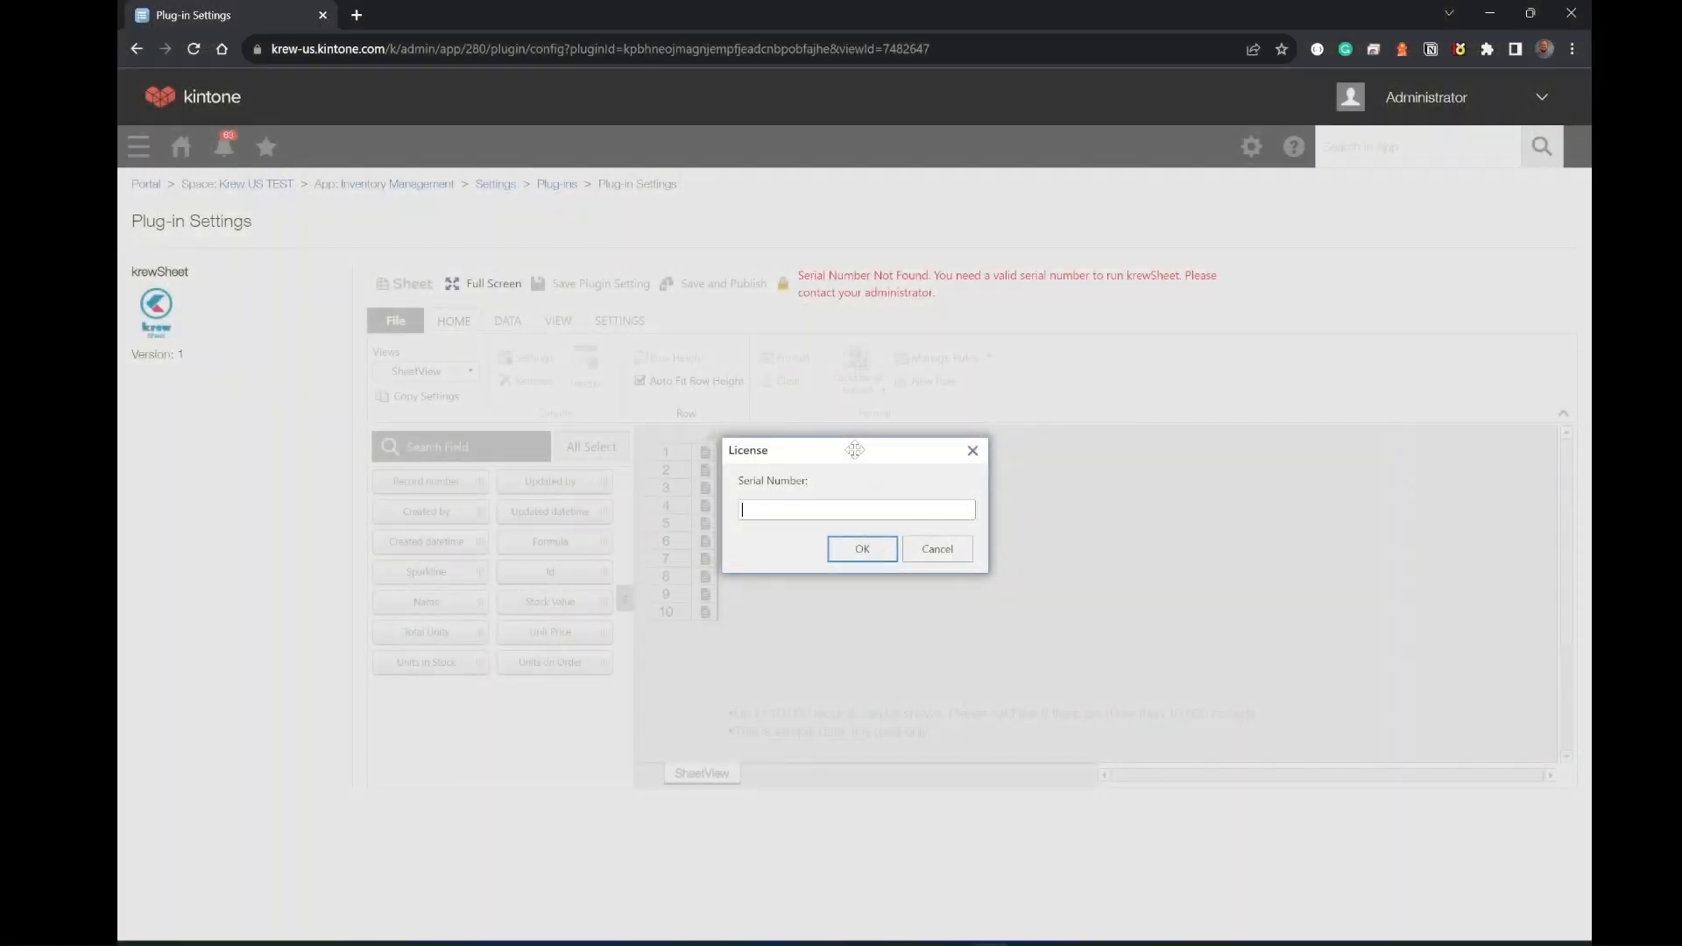
left_click_drag(854, 449, 868, 470)
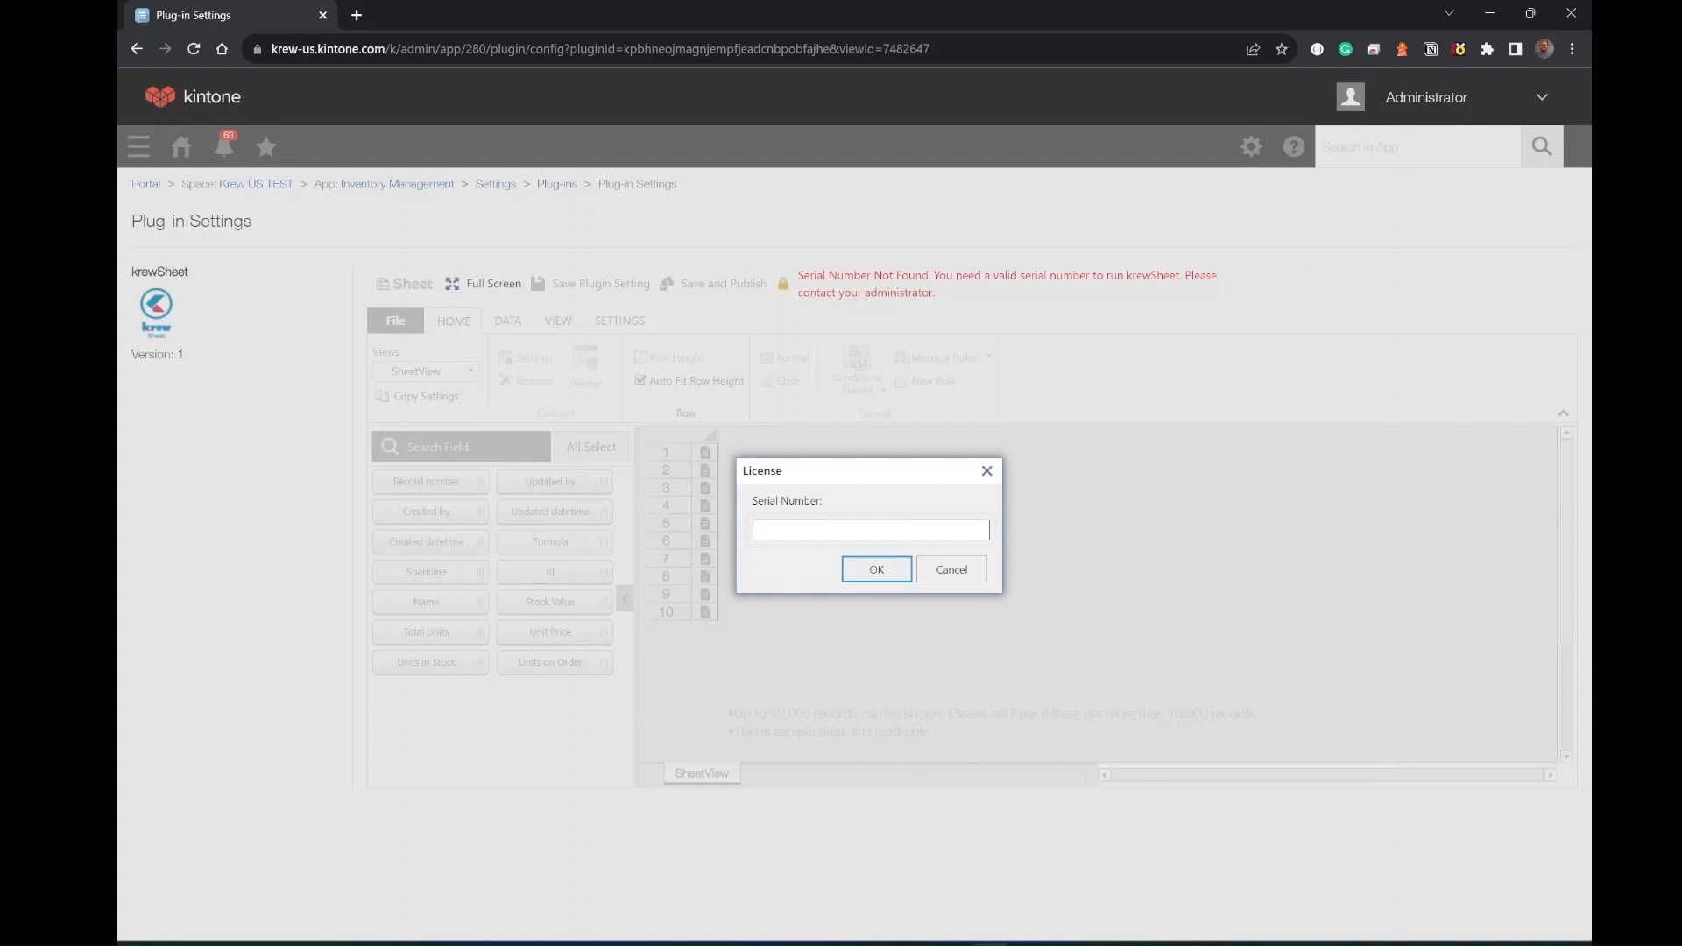
key("ctrl+v")
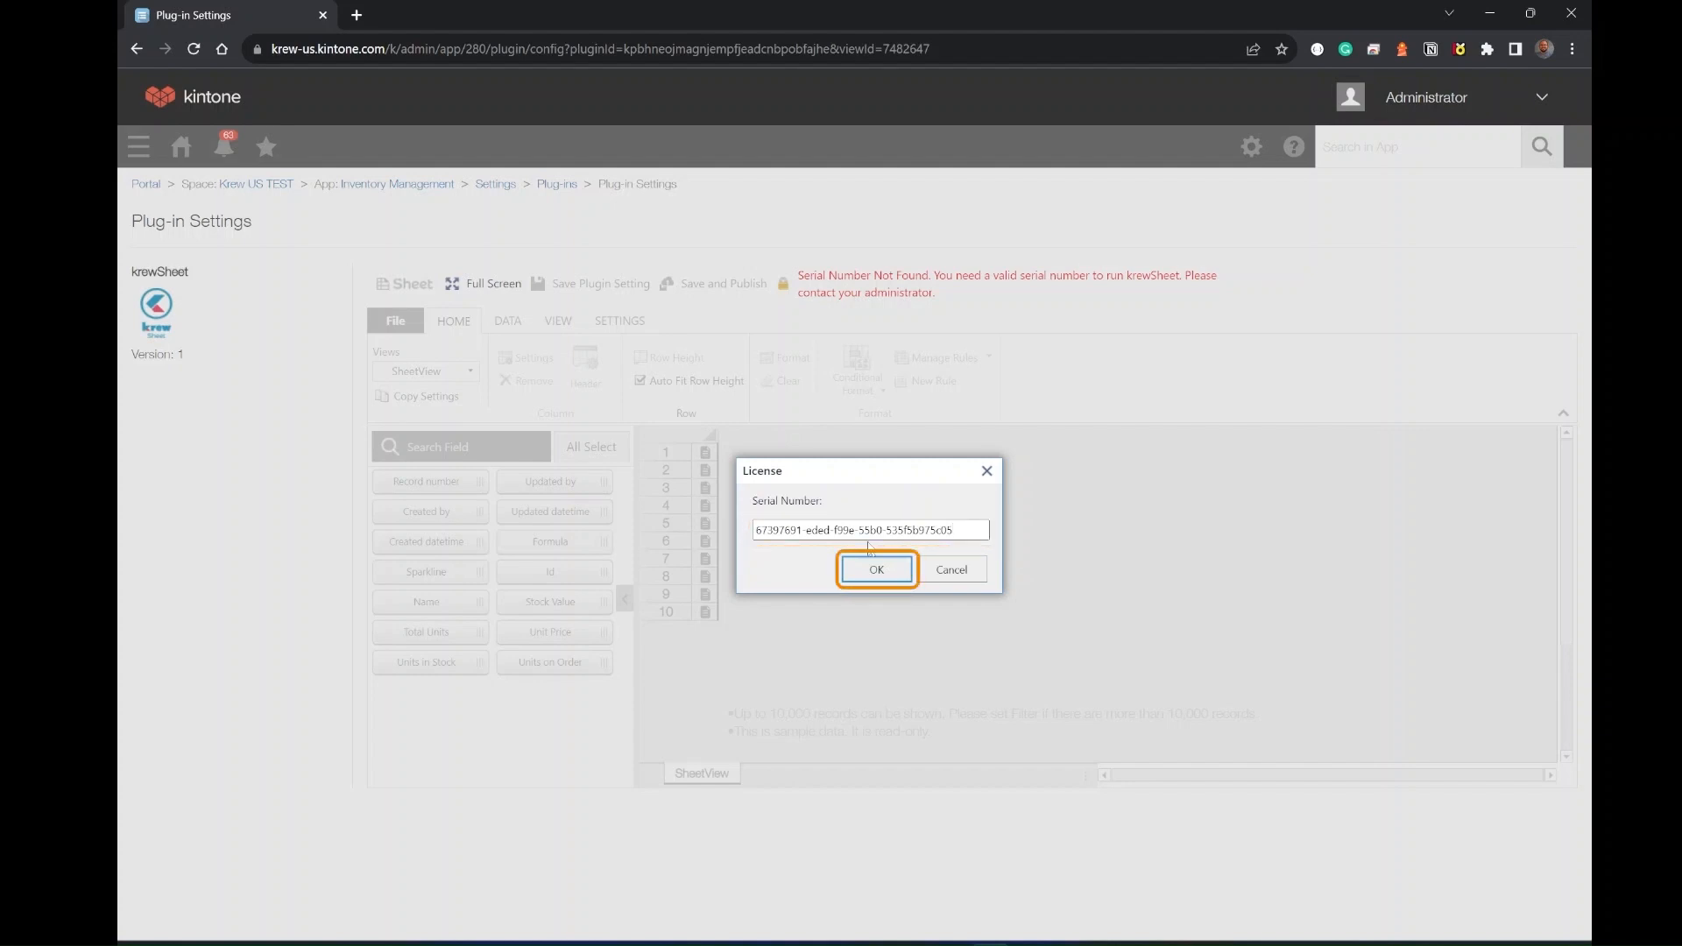
left_click(876, 570)
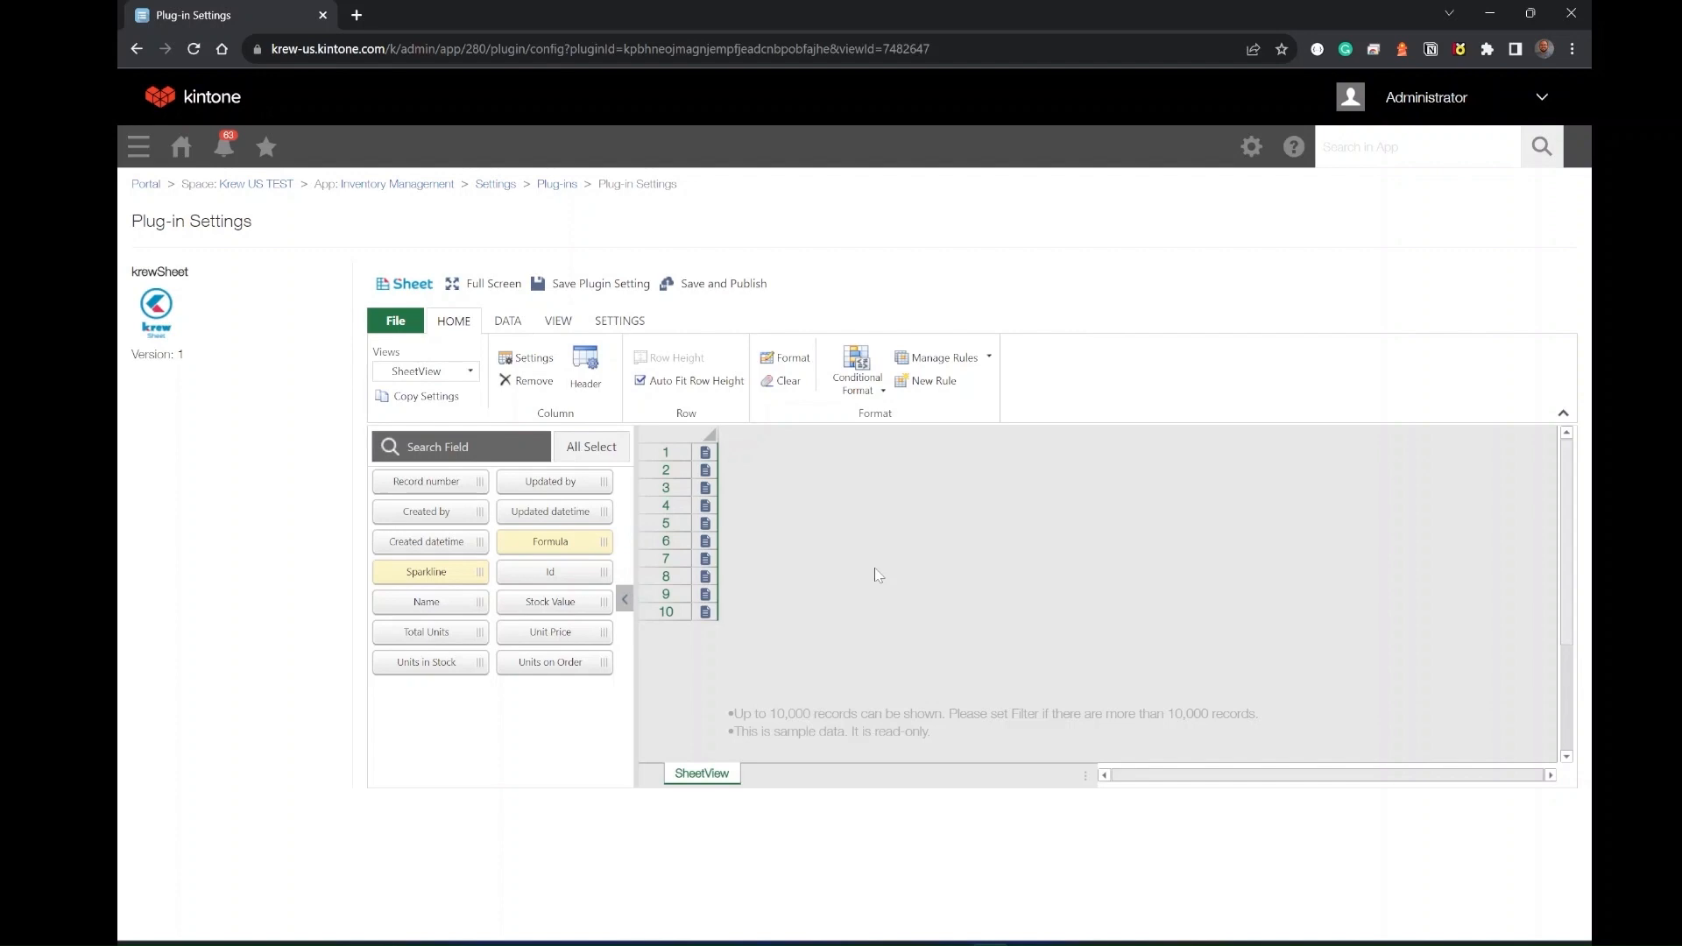
- Add Name, Stock Value, Total Units, Units on Order and Unit Price columns to SheetView, then save and publish the settings
left_click(427, 602)
left_click_drag(599, 599, 920, 552)
left_click_drag(426, 632, 1016, 578)
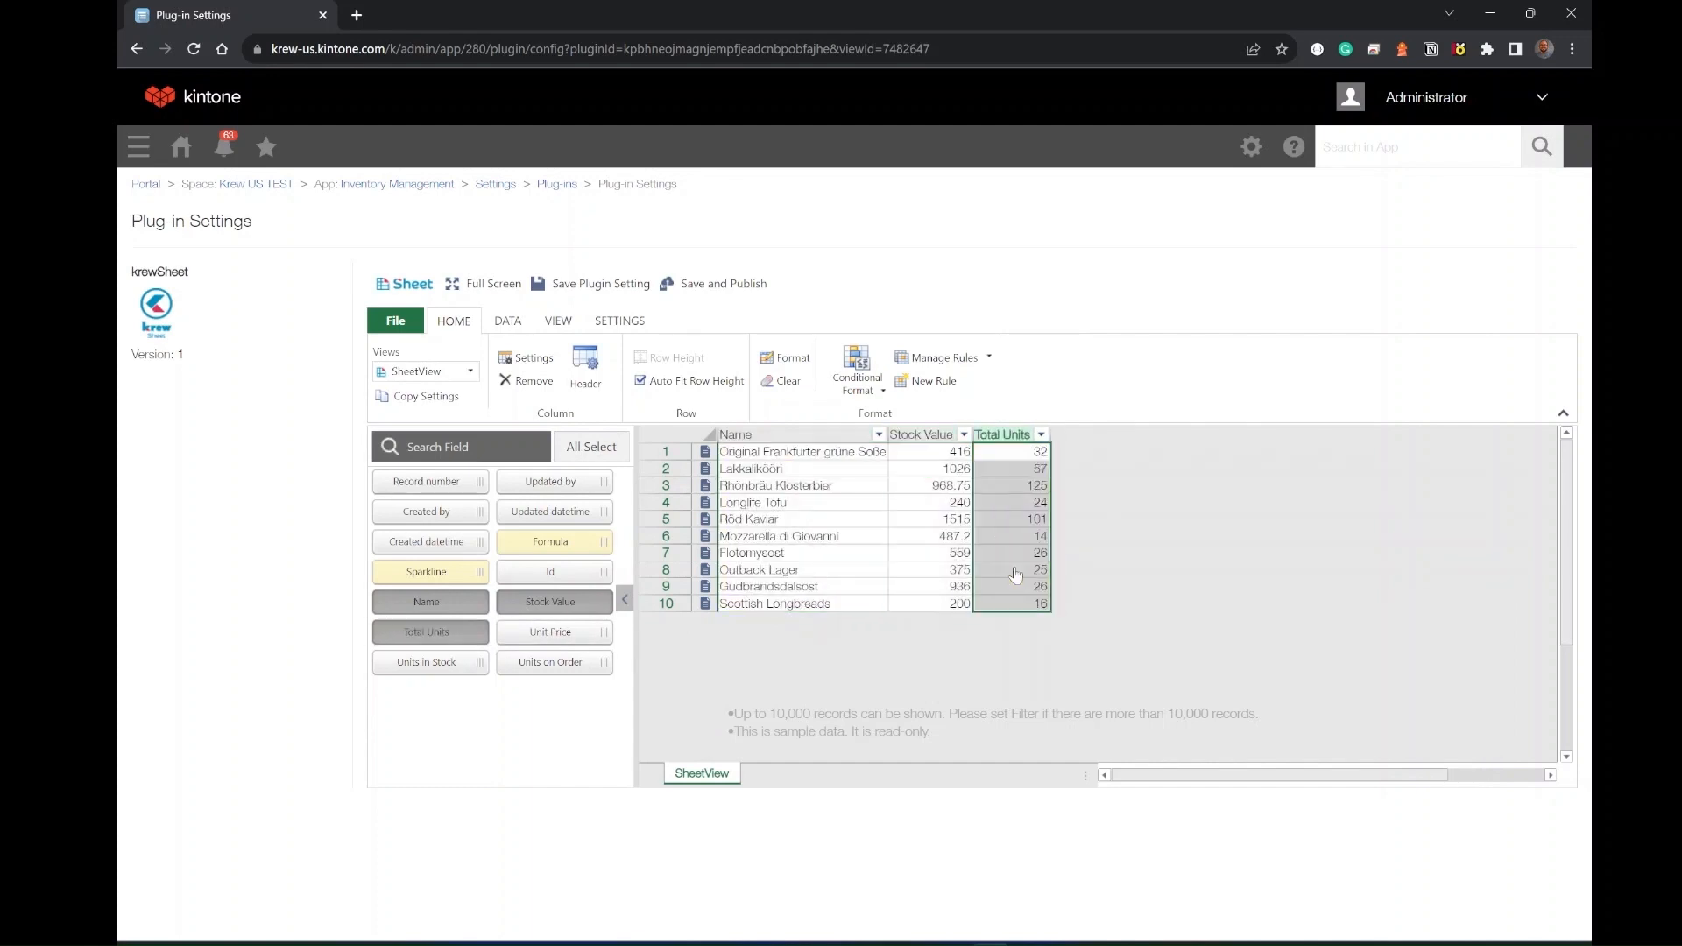
left_click_drag(554, 661, 1140, 546)
left_click_drag(551, 632, 894, 526)
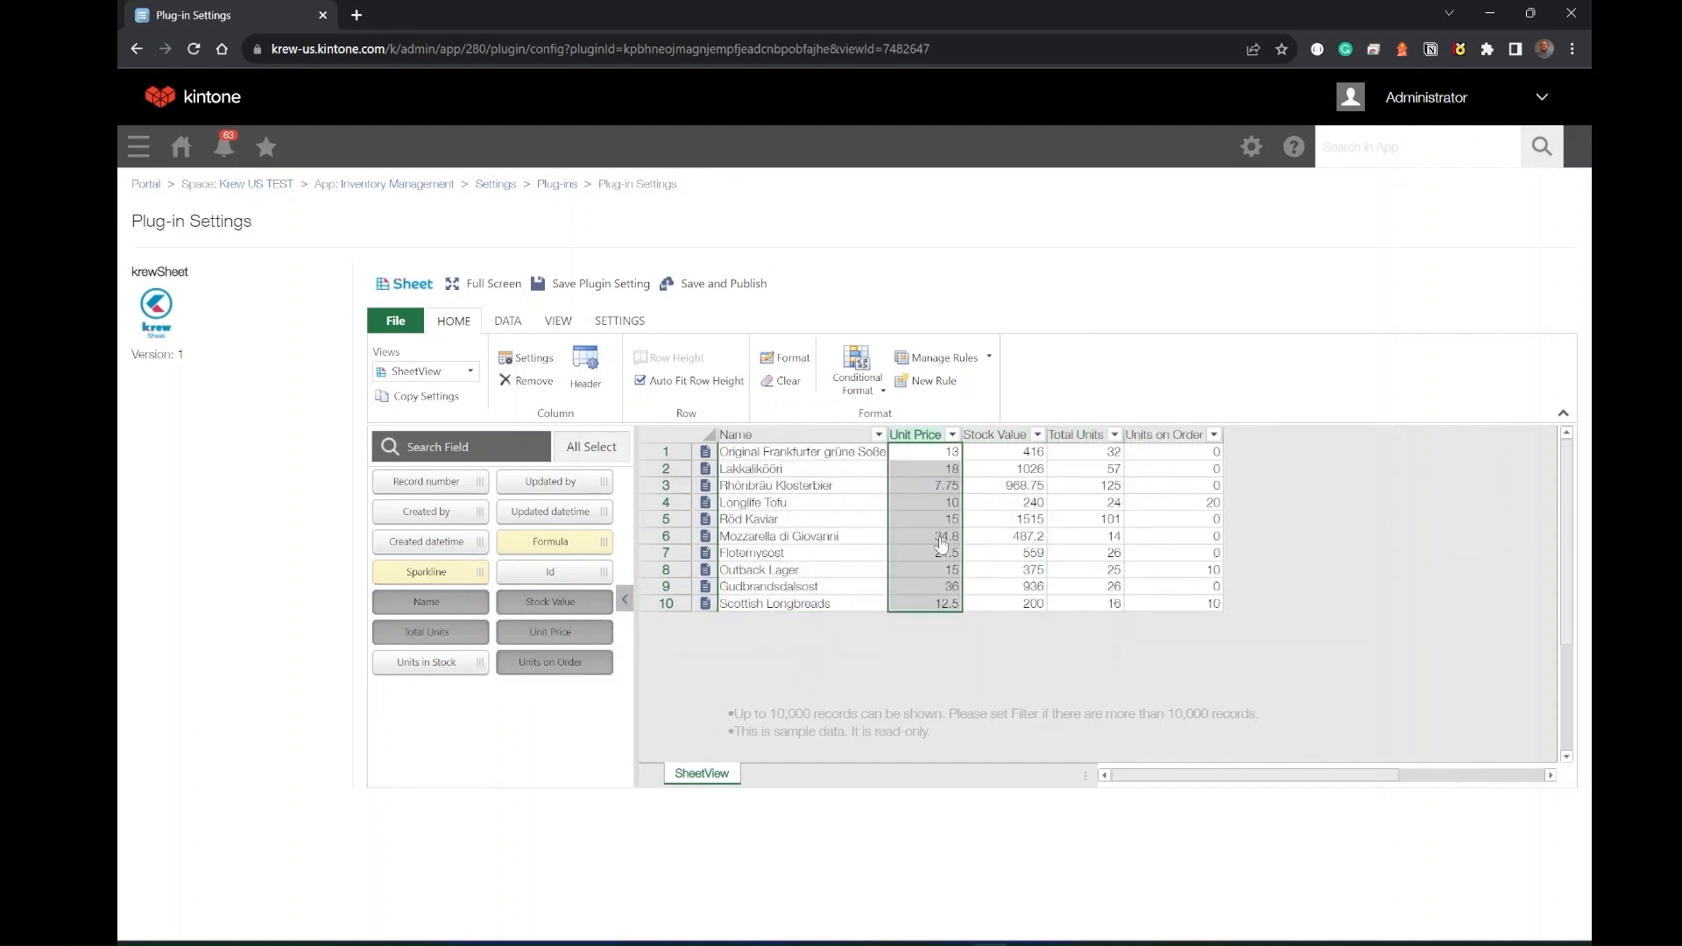
left_click(713, 293)
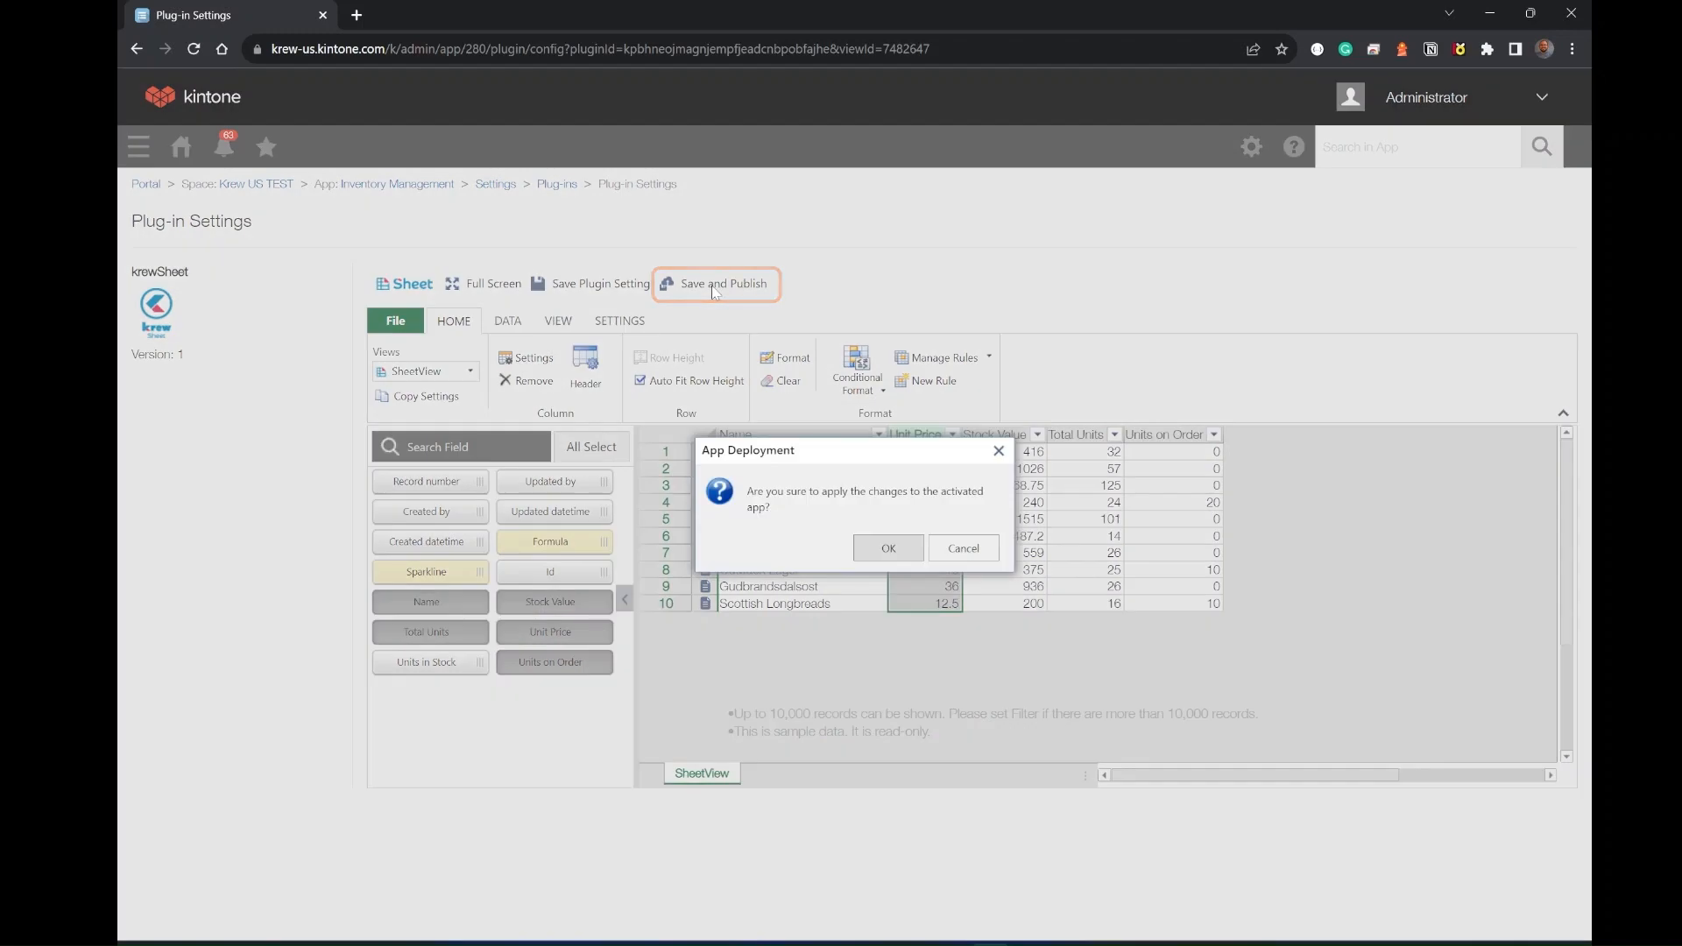
left_click(887, 551)
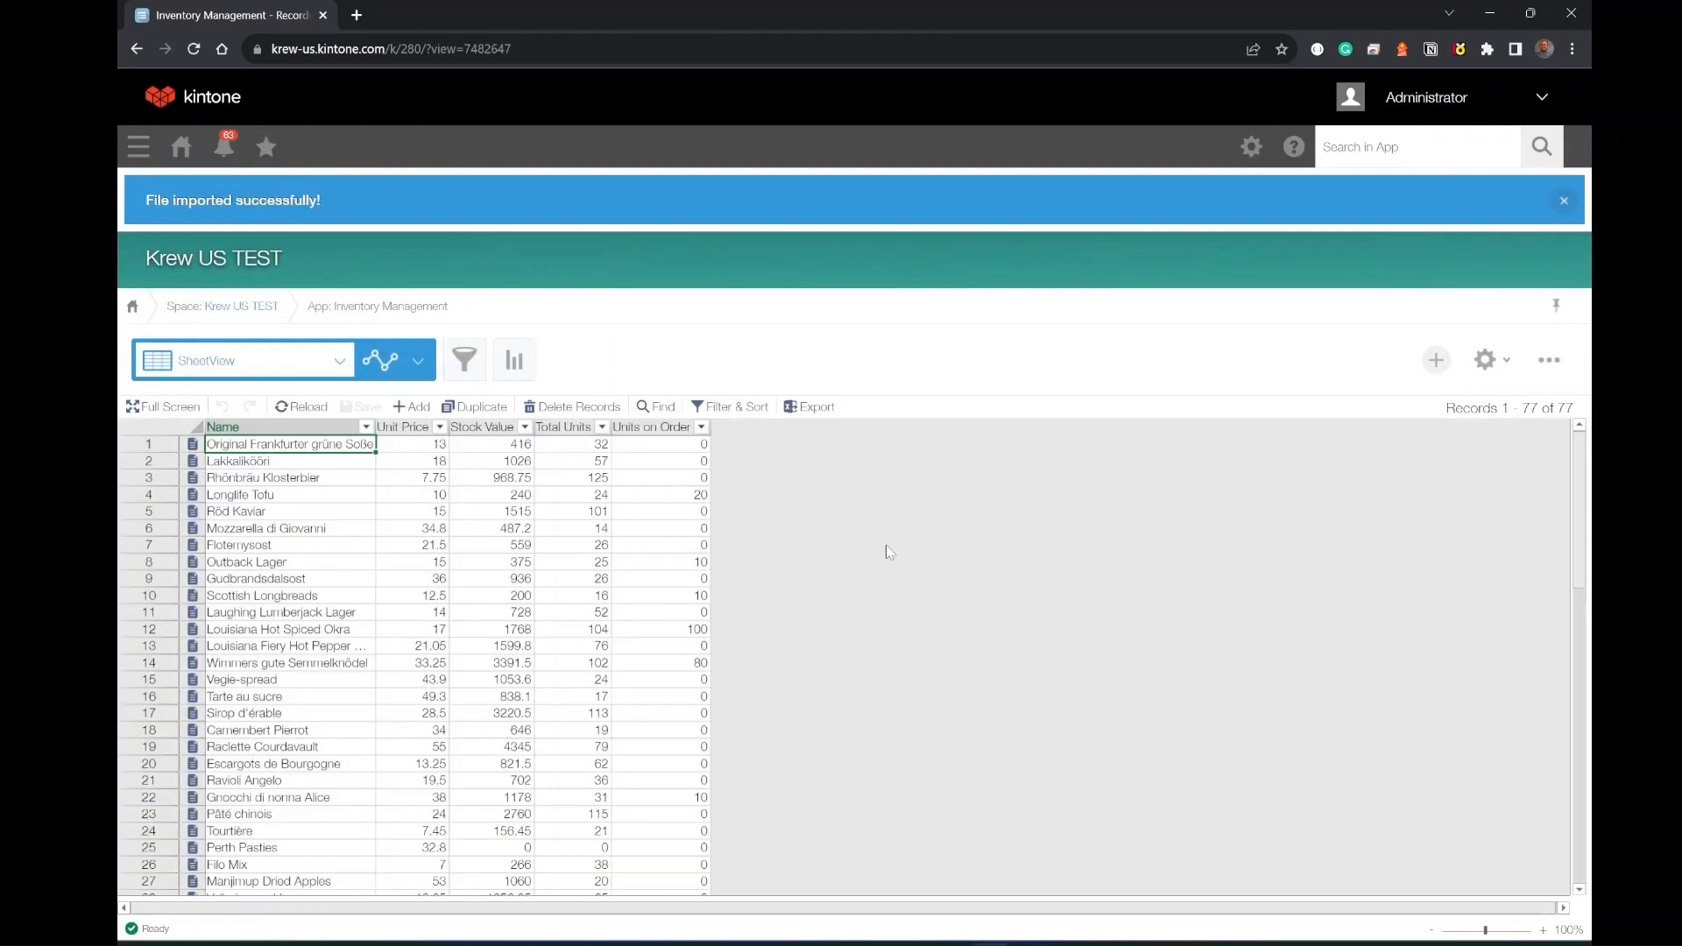
- Set the Stock Value of Longlife Tofu to 2404 directly in the spreadsheet view
left_click_drag(427, 514, 511, 690)
left_click(558, 693)
double_click(499, 498)
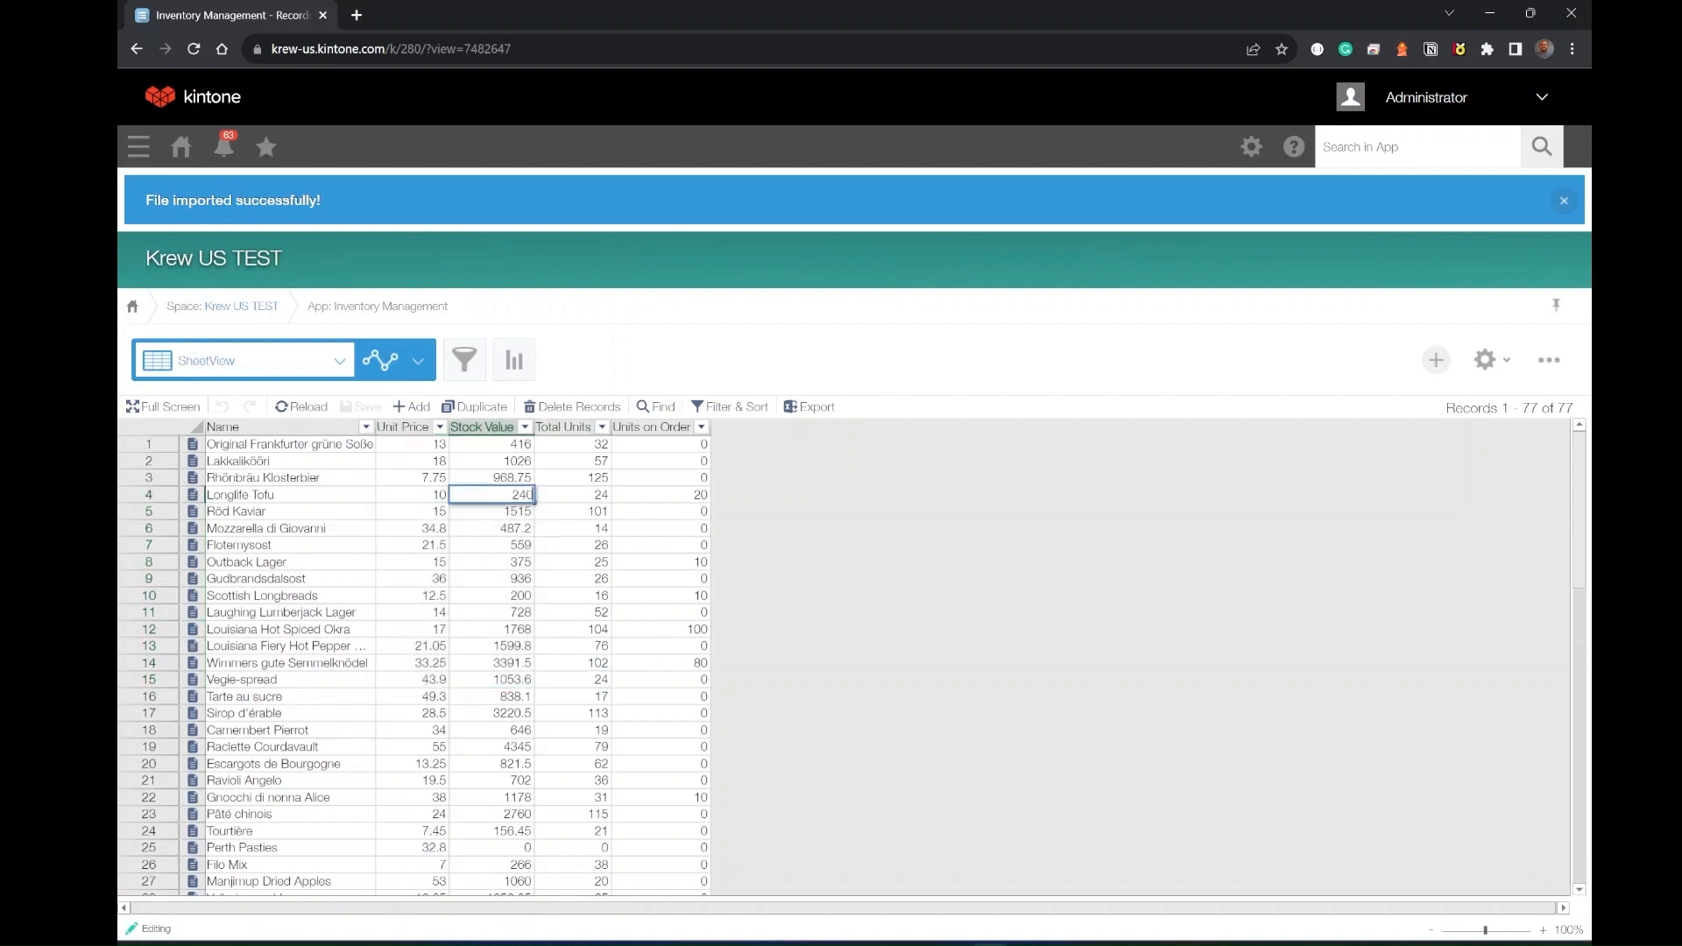
type("4")
key("Return")
- Change the Total Units of Gudbrandsdalsost to 28 and save the spreadsheet edits
double_click(583, 580)
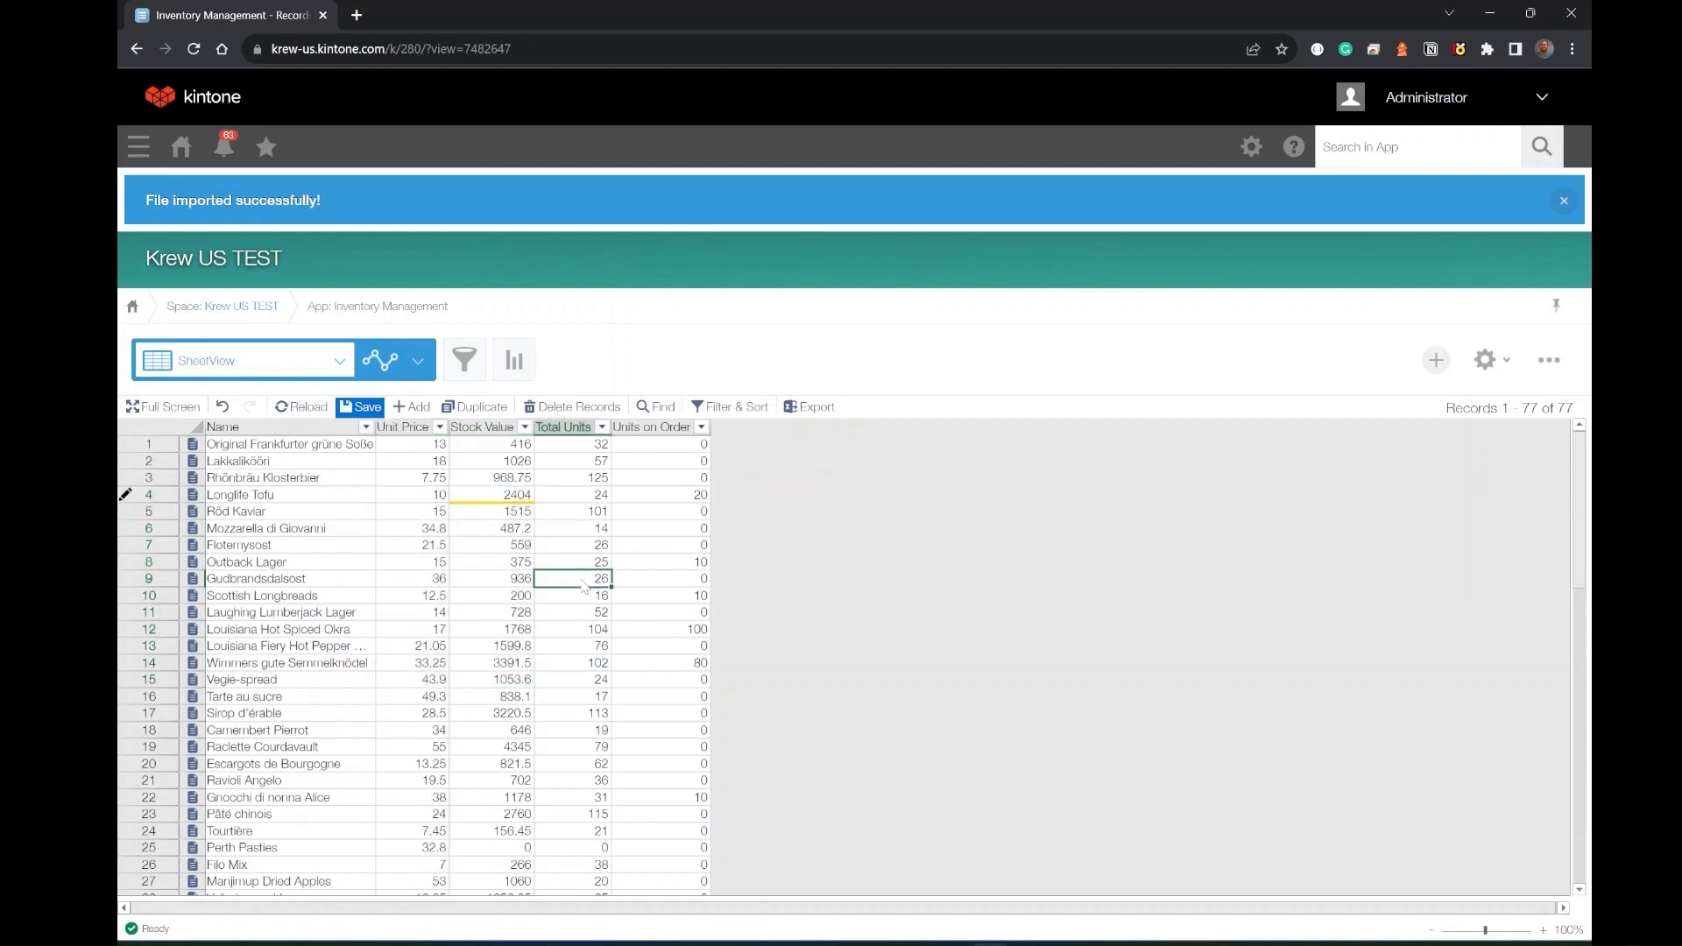
left_click(622, 630)
left_click(367, 407)
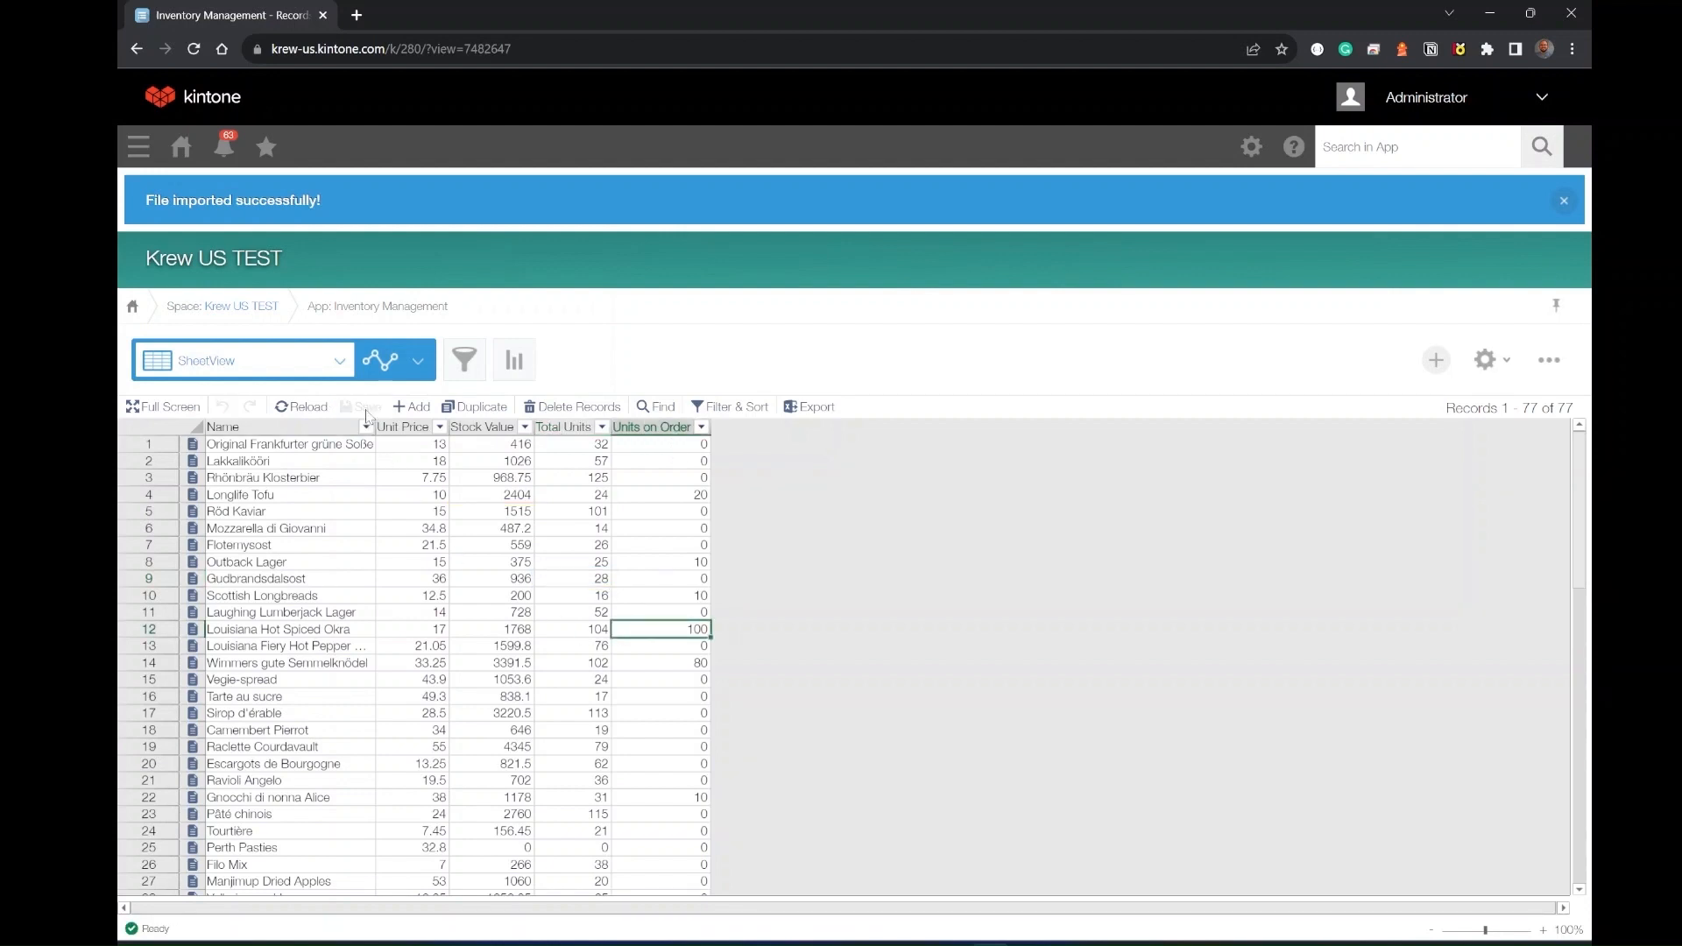